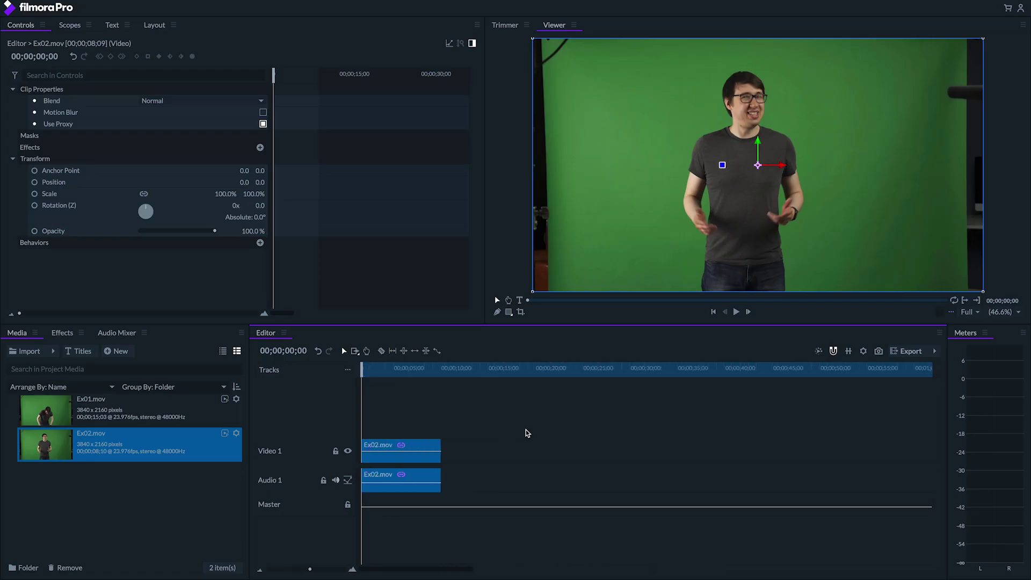
pyautogui.scroll(5, 525, 433)
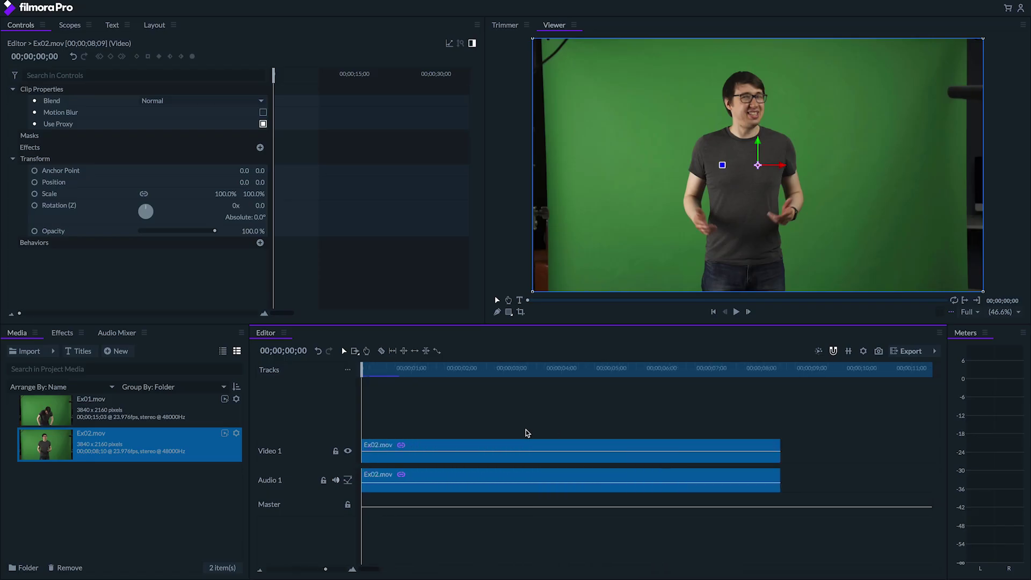
# Apply the Greenscreen Key preset from Effects > Presets to Ex02.mov
pyautogui.click(68, 337)
pyautogui.scroll(-1, 48, 500)
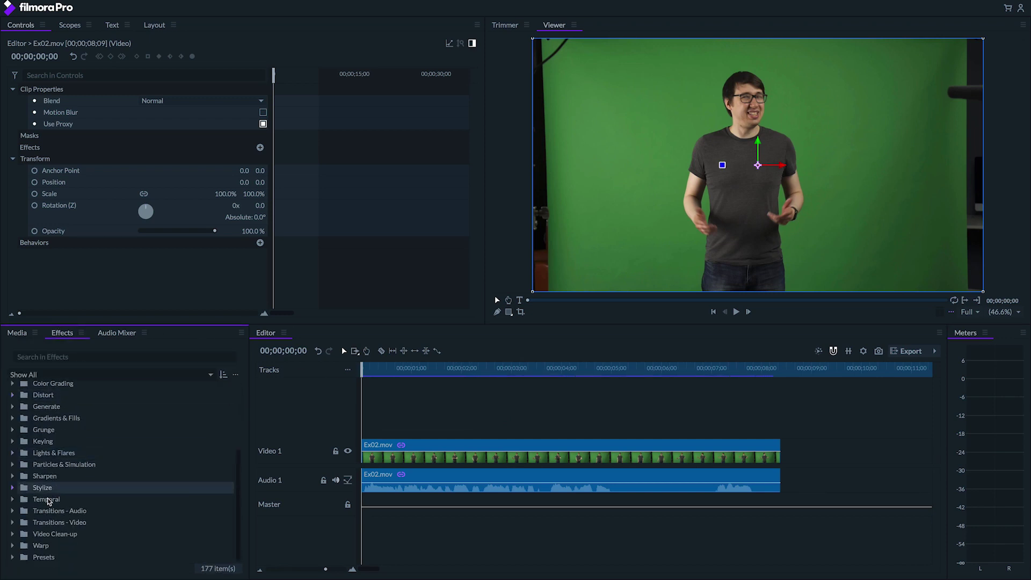
pyautogui.click(13, 557)
pyautogui.moveTo(67, 557); pyautogui.dragTo(423, 453)
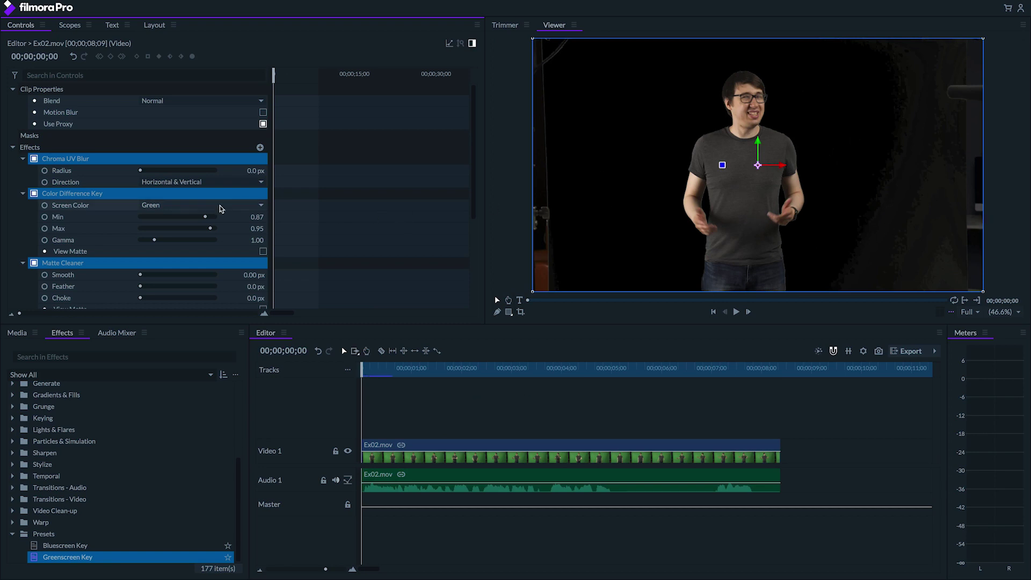
# Tune the Color Difference Key to Min 0.92 and Max 1.00 and turn off Use Proxy
pyautogui.click(230, 196)
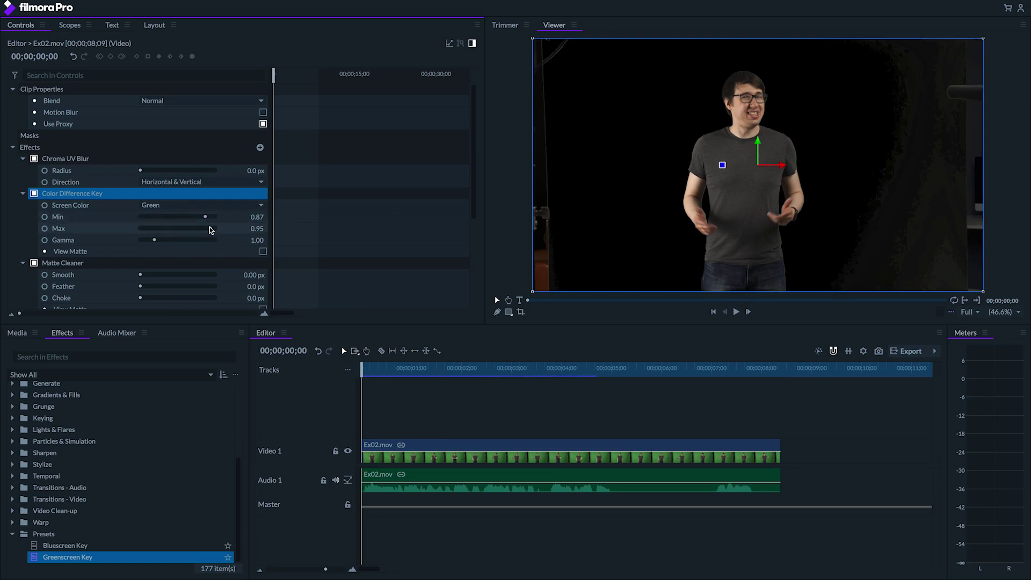
pyautogui.moveTo(210, 228)
pyautogui.mouseDown()
pyautogui.moveTo(250, 228)
pyautogui.moveTo(210, 219)
pyautogui.mouseUp()
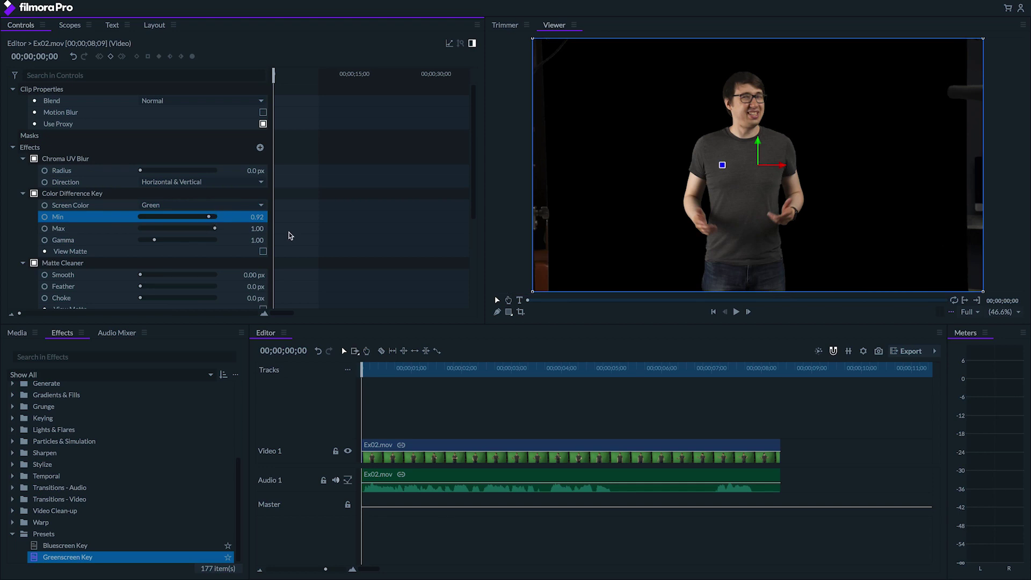
pyautogui.click(262, 124)
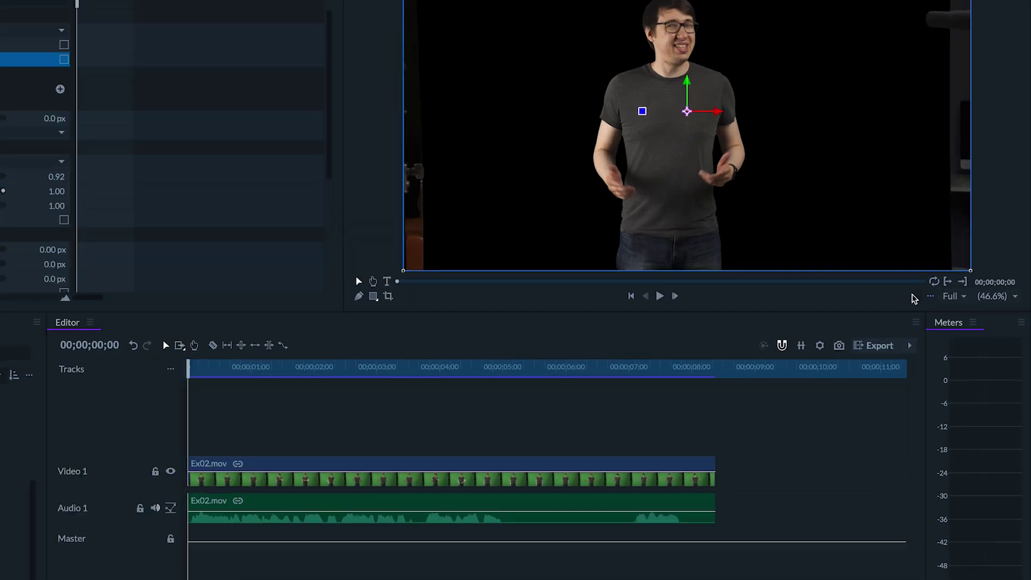
pyautogui.click(951, 311)
pyautogui.moveTo(874, 277)
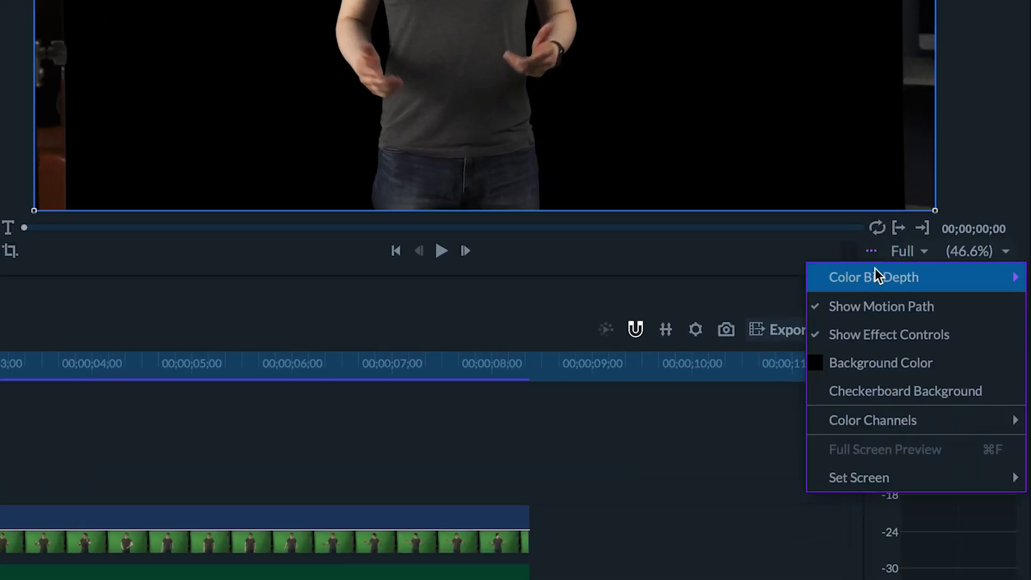
# Show transparency as a checkerboard and zoom the viewer out to 25% for masking
pyautogui.click(879, 389)
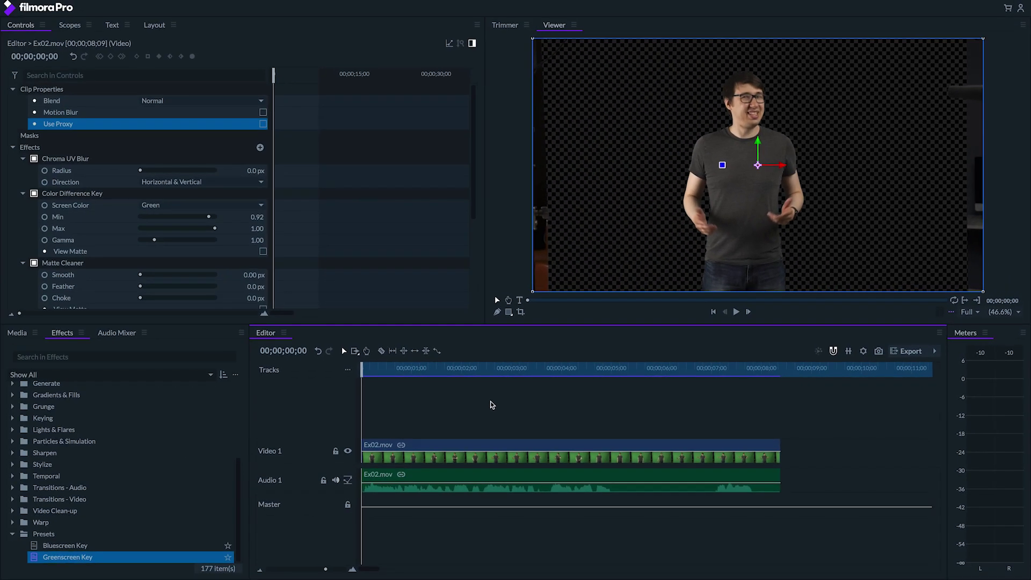
pyautogui.click(497, 312)
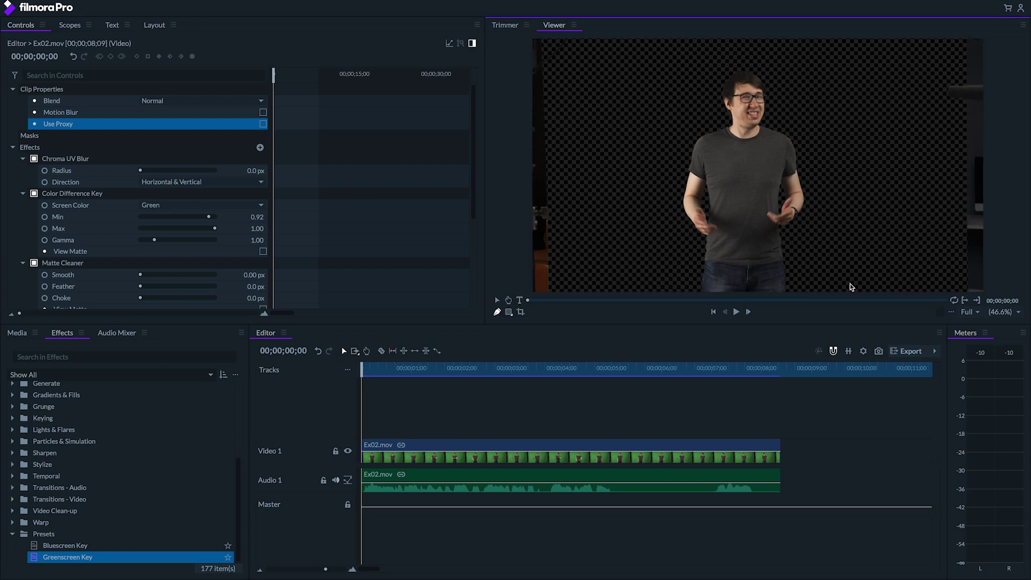
pyautogui.click(1019, 312)
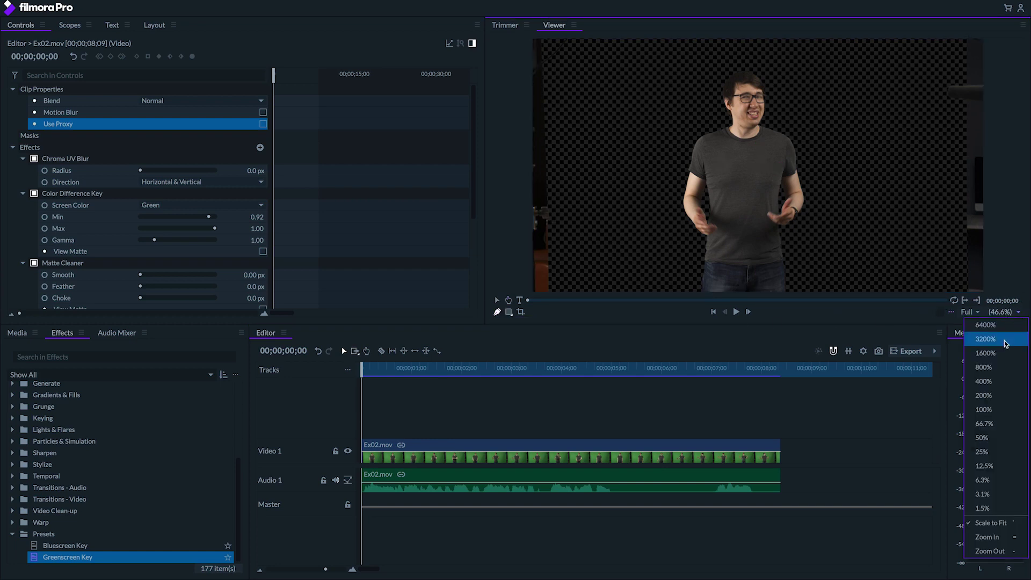
pyautogui.click(1004, 452)
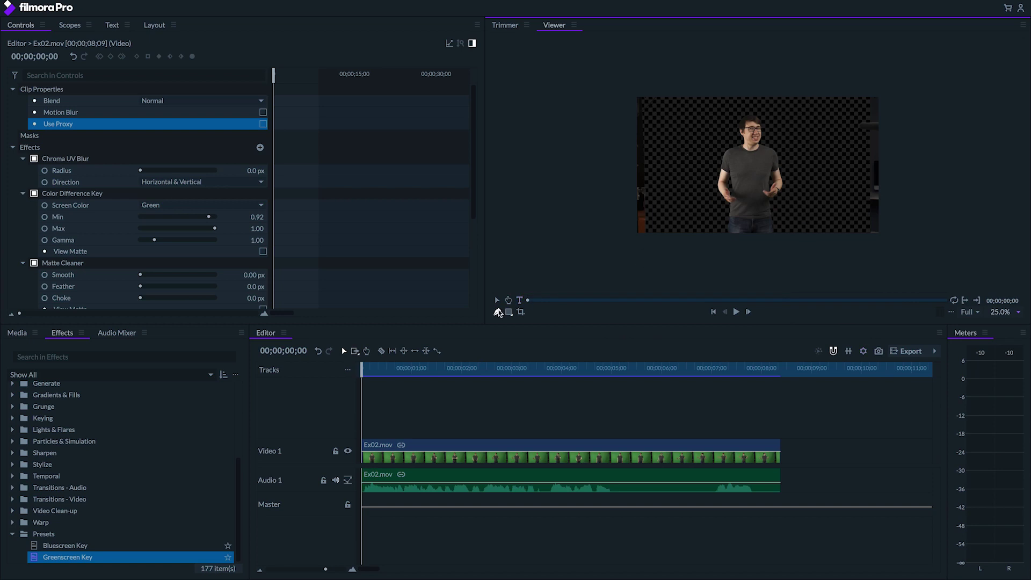
# Draw a pen mask around the subject to trim the studio edges, then fit and review
pyautogui.click(648, 237)
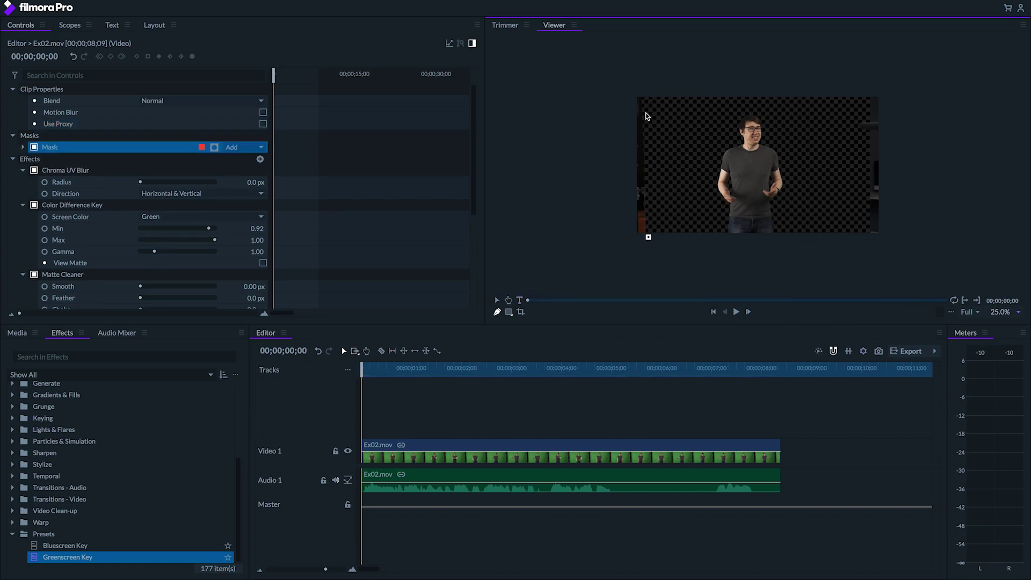
pyautogui.click(646, 112)
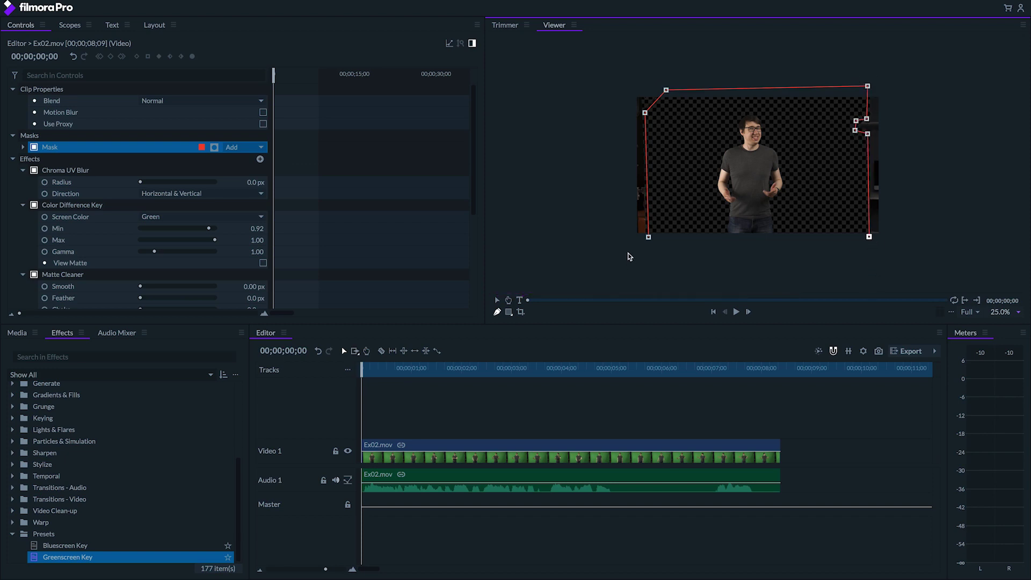
pyautogui.click(649, 237)
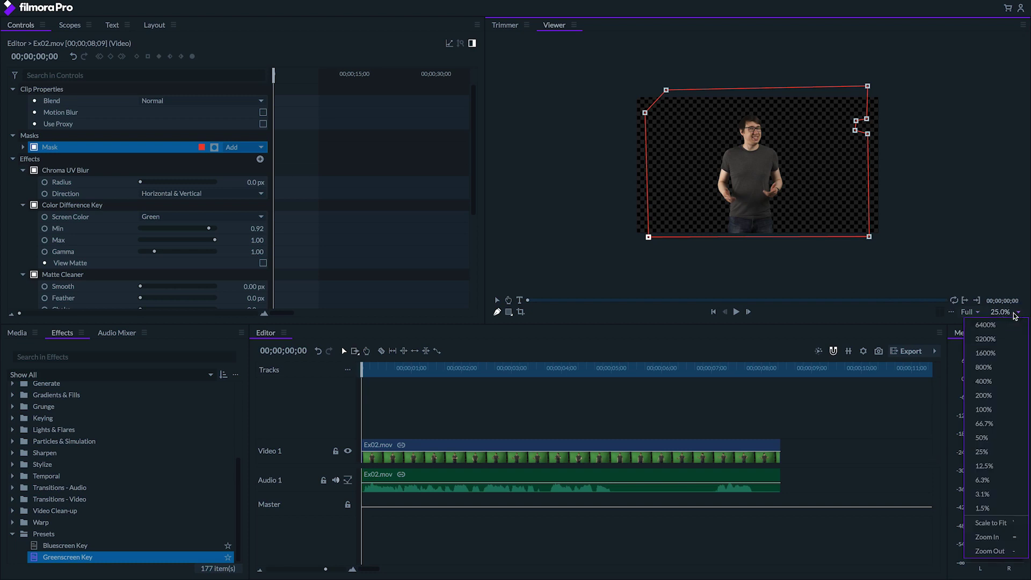
pyautogui.click(1005, 528)
pyautogui.press('space')
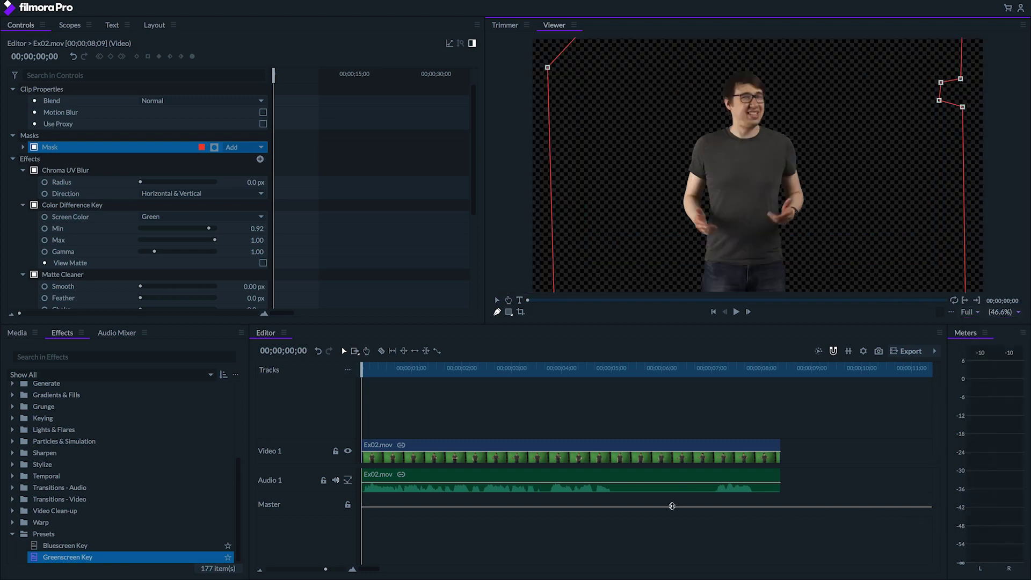
pyautogui.click(461, 445)
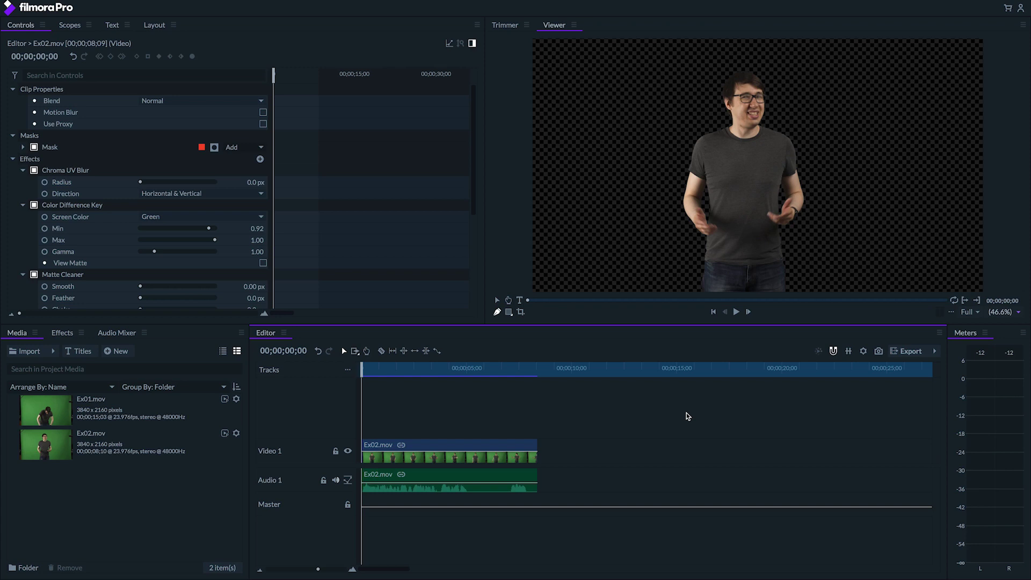
# Create New Plane 1 and place it on Video 1 after Ex02.mov
pyautogui.click(117, 352)
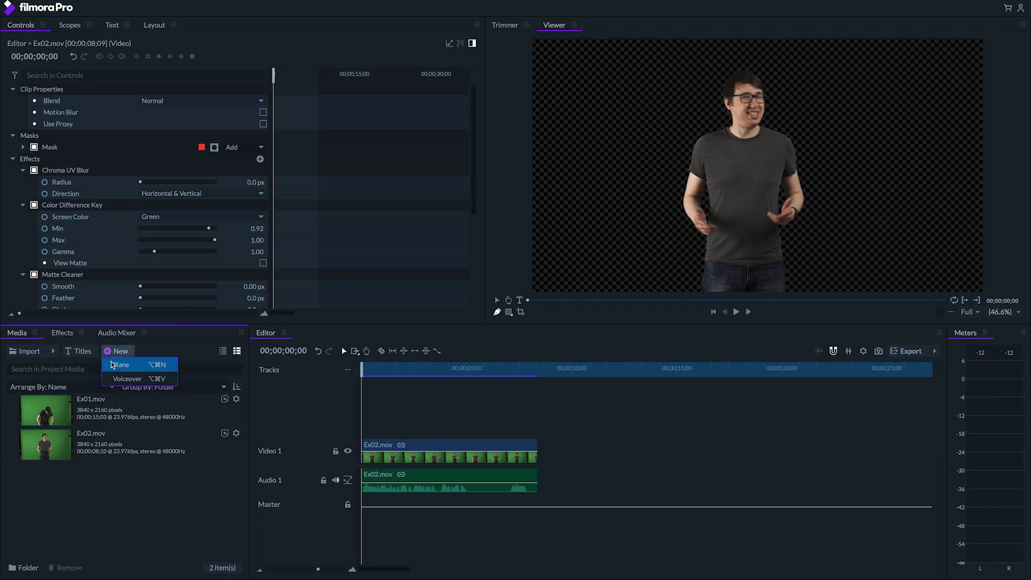
pyautogui.click(581, 337)
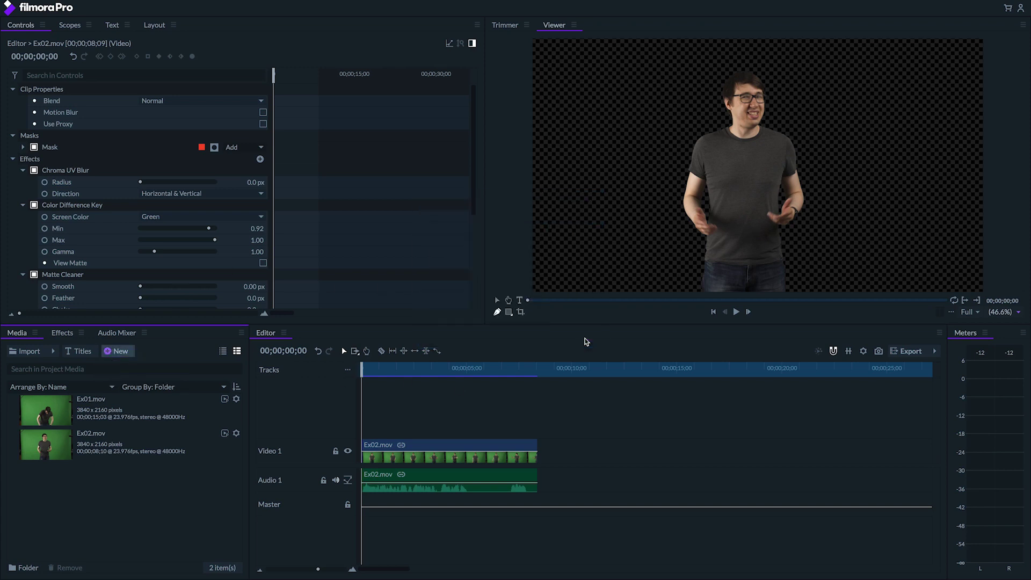
pyautogui.moveTo(56, 483); pyautogui.dragTo(576, 457)
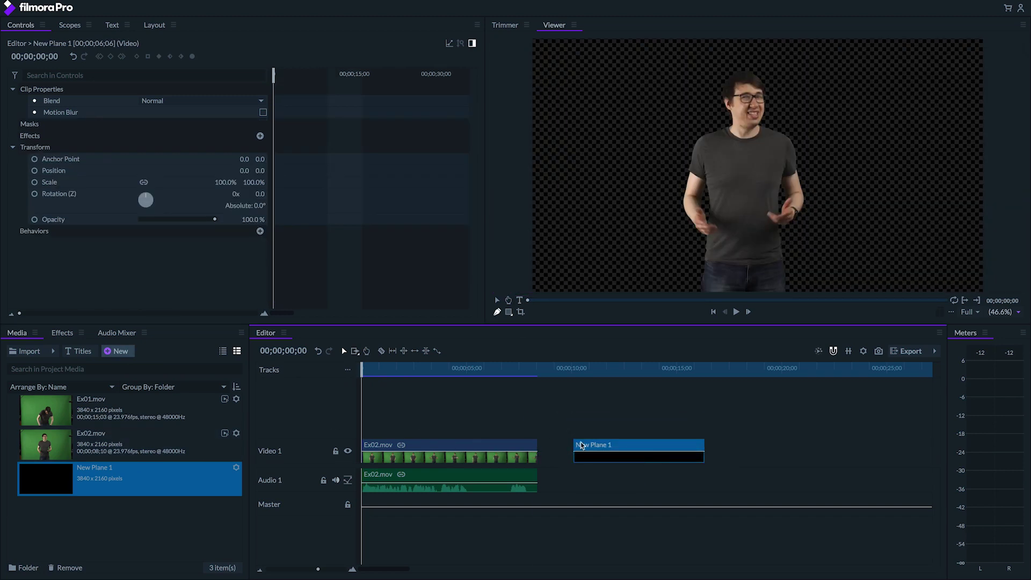
pyautogui.click(592, 370)
# Search Effects for cosmos and apply the Cosmos starfield to New Plane 1
pyautogui.click(61, 333)
pyautogui.click(62, 357)
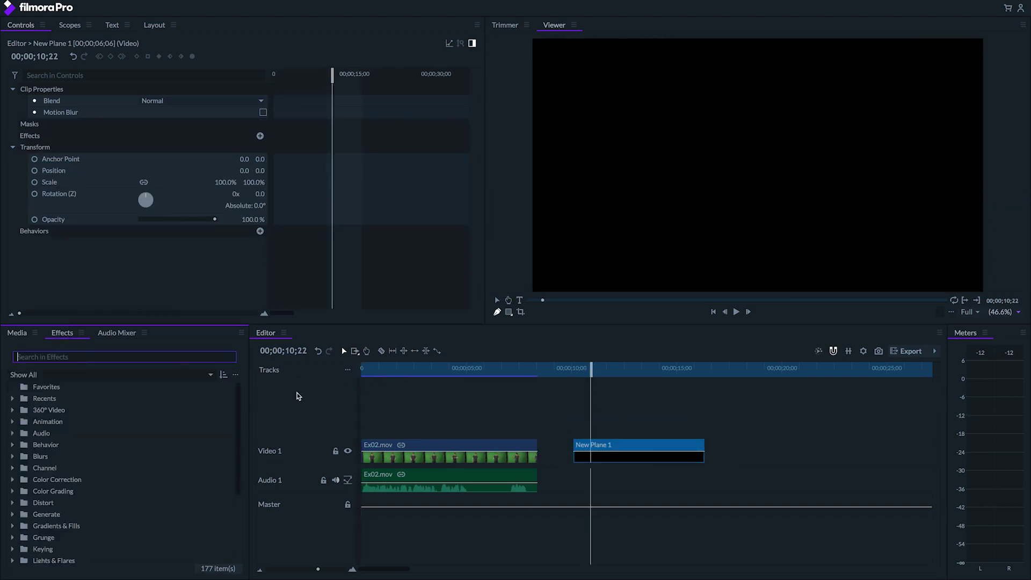
pyautogui.write('cosmos')
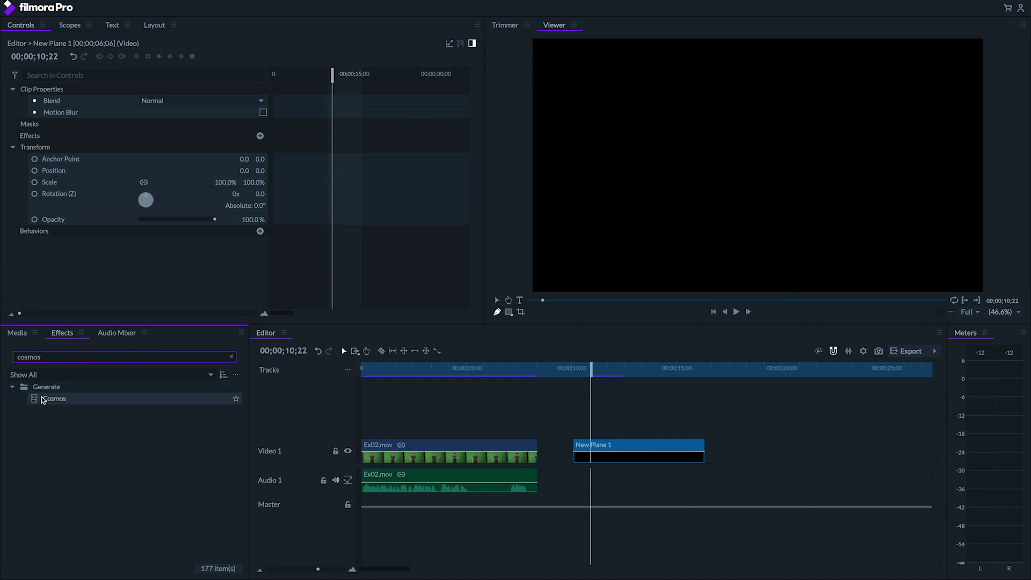
pyautogui.moveTo(53, 398); pyautogui.dragTo(619, 444)
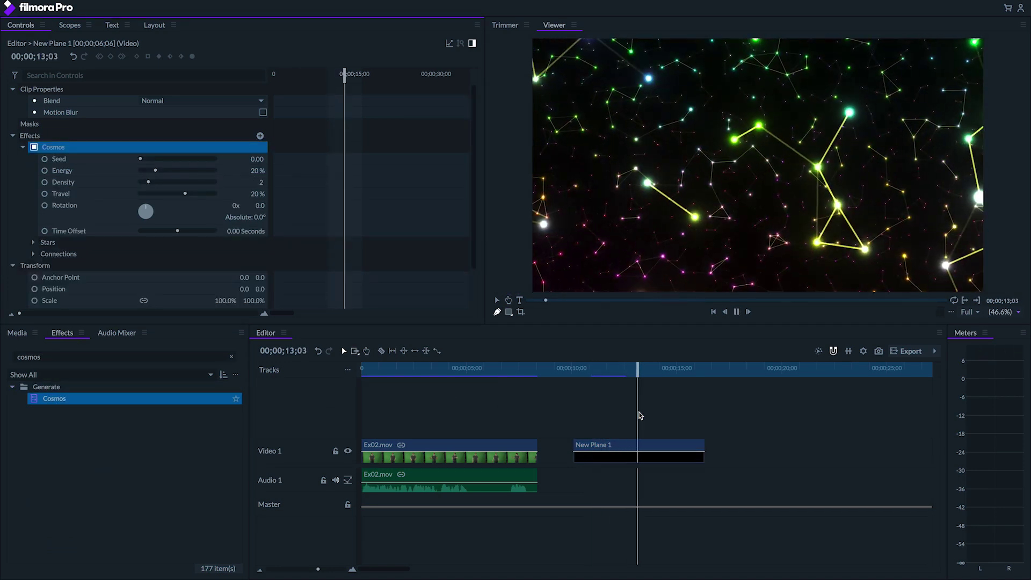
pyautogui.click(590, 373)
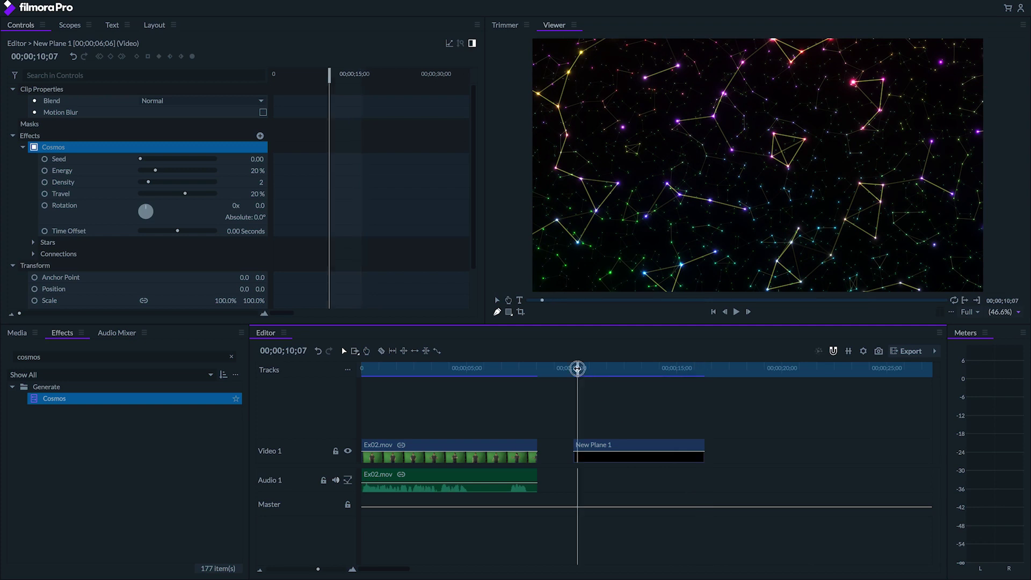
pyautogui.click(578, 372)
pyautogui.click(603, 446)
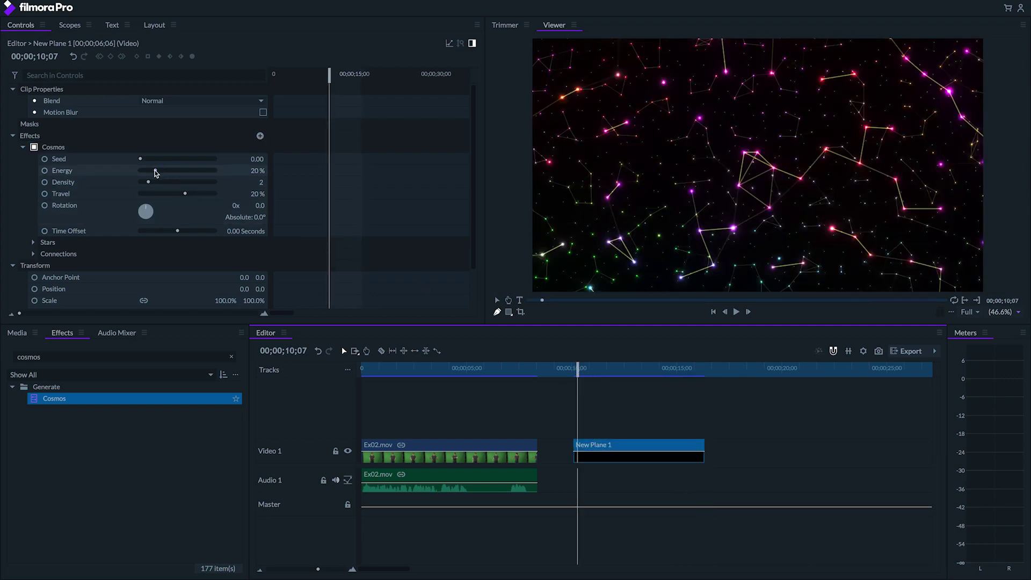
# Set the Cosmos starfield Energy to 0% and Travel to 10% while previewing
pyautogui.moveTo(156, 174); pyautogui.dragTo(178, 173)
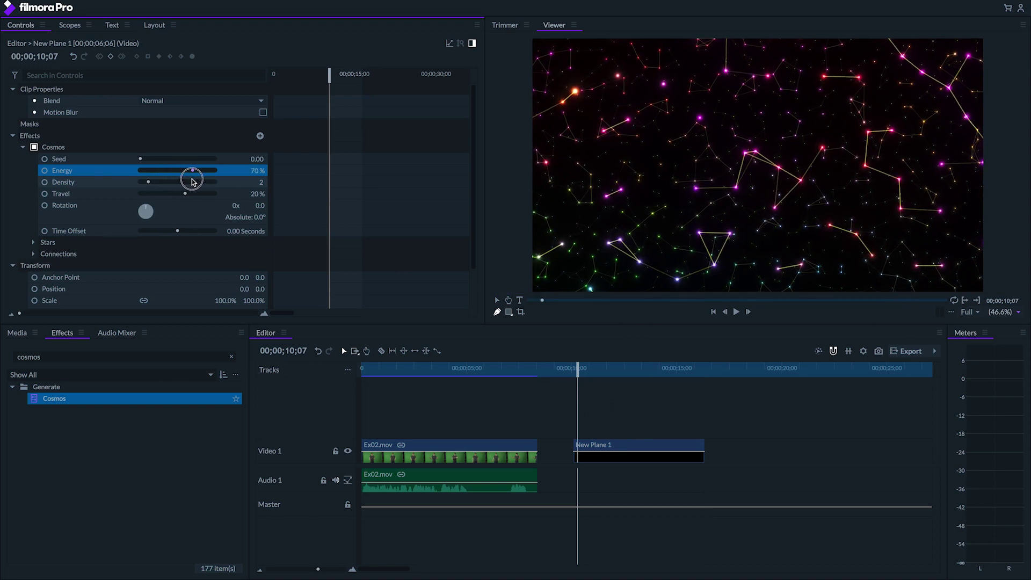
pyautogui.moveTo(146, 181)
pyautogui.mouseDown()
pyautogui.moveTo(133, 176)
pyautogui.moveTo(220, 194)
pyautogui.mouseUp()
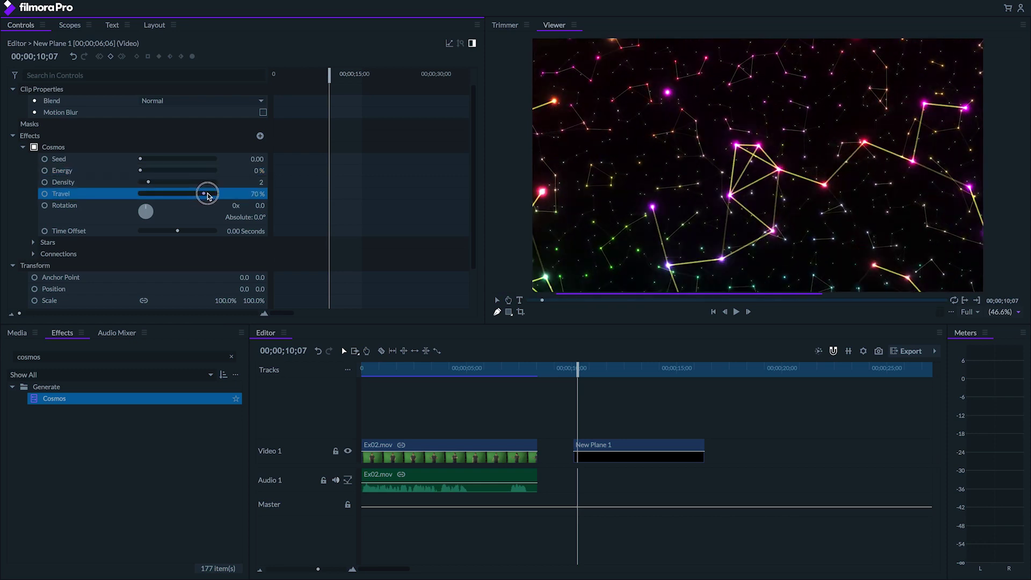
pyautogui.press('space')
pyautogui.moveTo(215, 196); pyautogui.dragTo(178, 195)
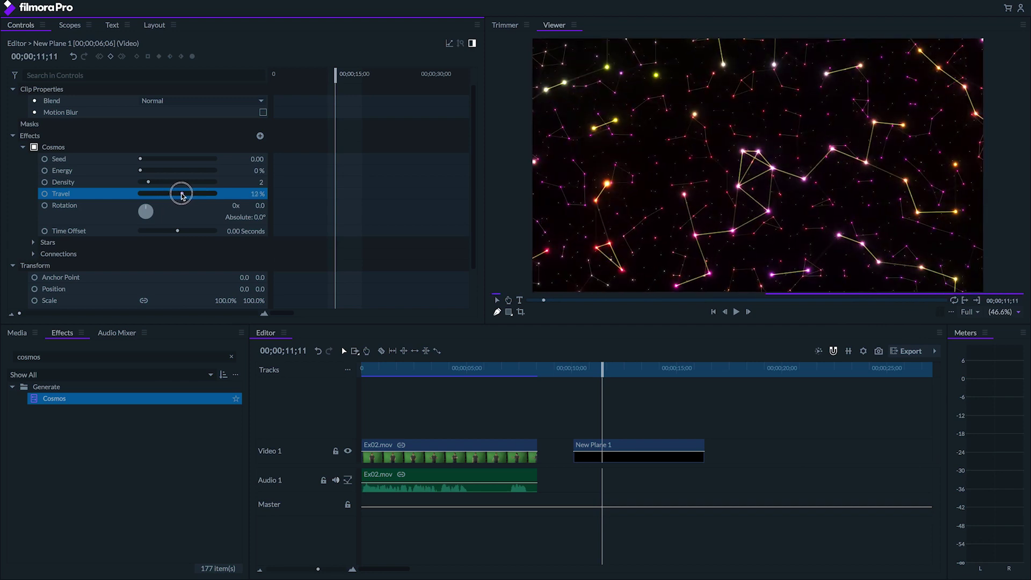
pyautogui.moveTo(178, 195); pyautogui.dragTo(181, 196)
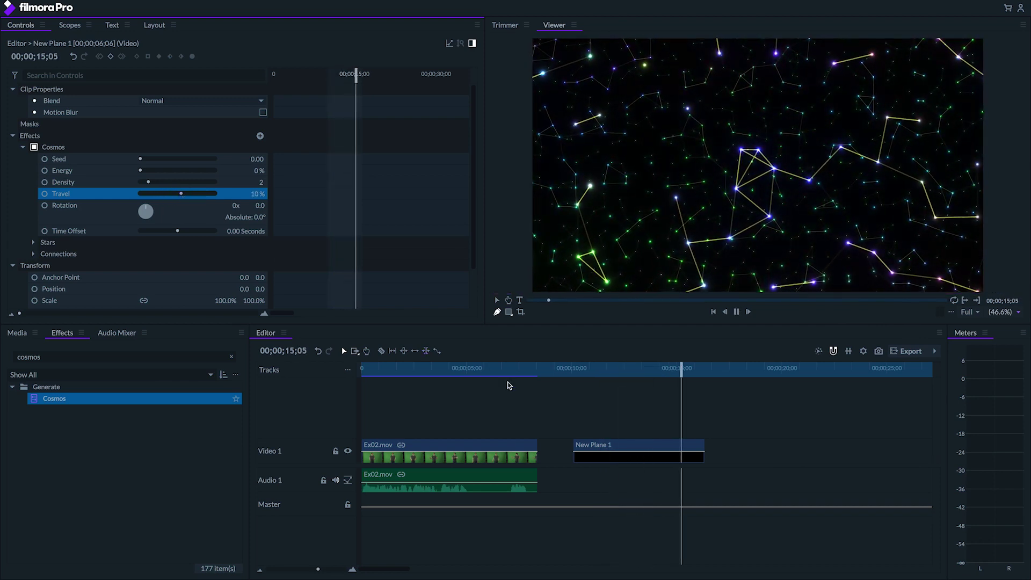
pyautogui.press('space')
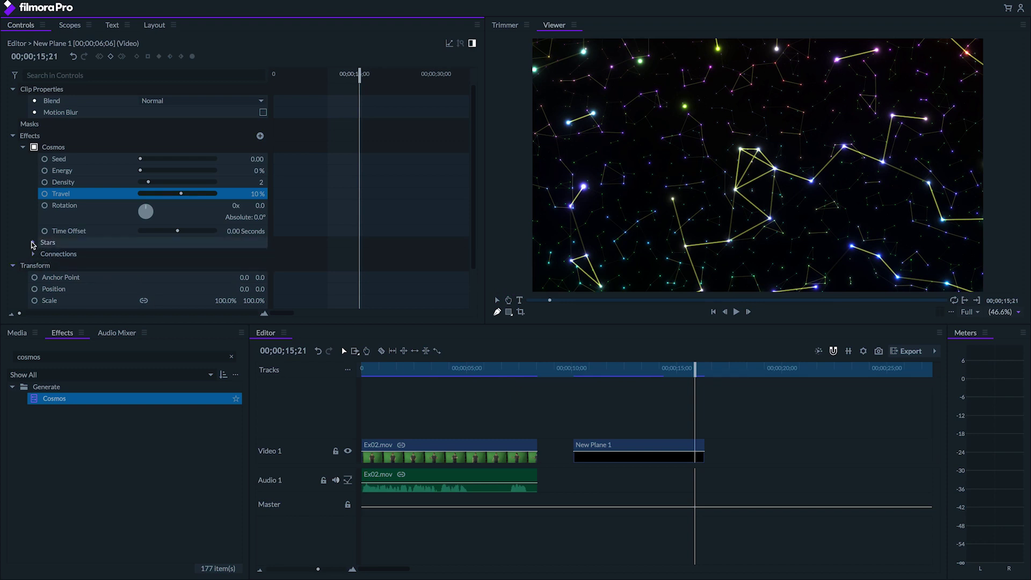
# Give the stars about 40% colour variation, 5% size and about 50% bloom
pyautogui.click(34, 241)
pyautogui.scroll(-2, 312, 279)
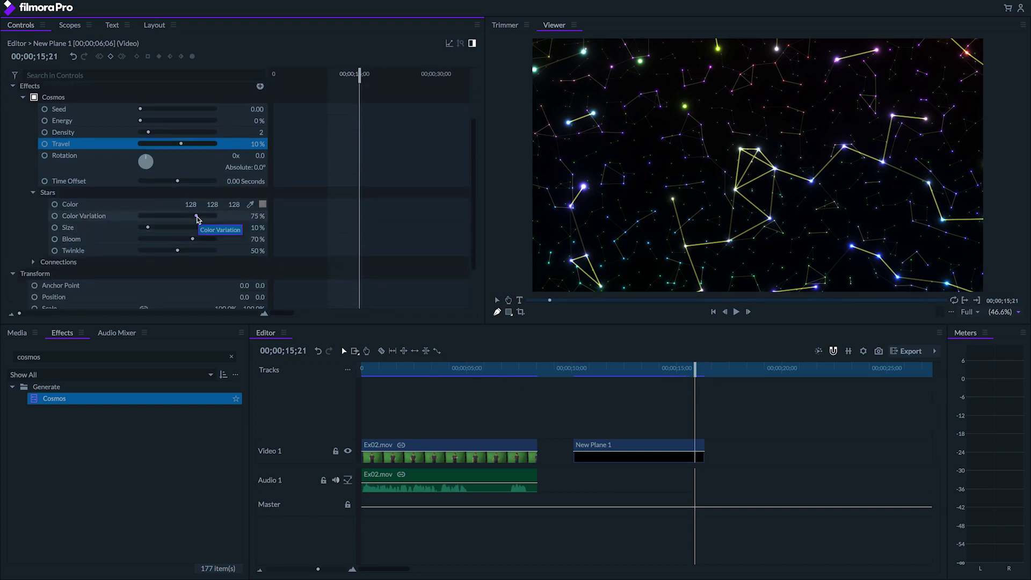
pyautogui.moveTo(197, 218); pyautogui.dragTo(175, 221)
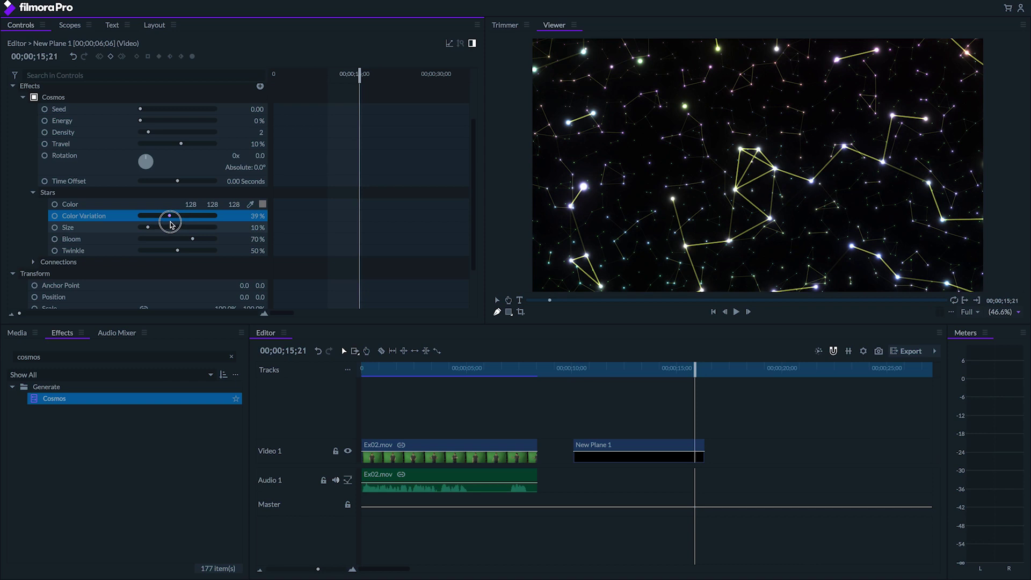
pyautogui.moveTo(148, 230); pyautogui.dragTo(144, 231)
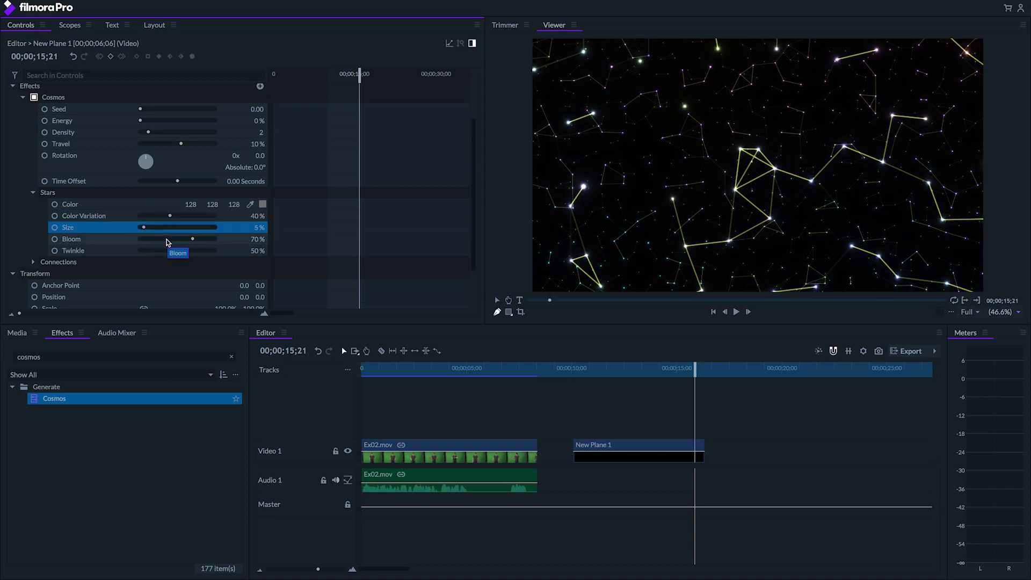
pyautogui.moveTo(192, 239); pyautogui.dragTo(179, 241)
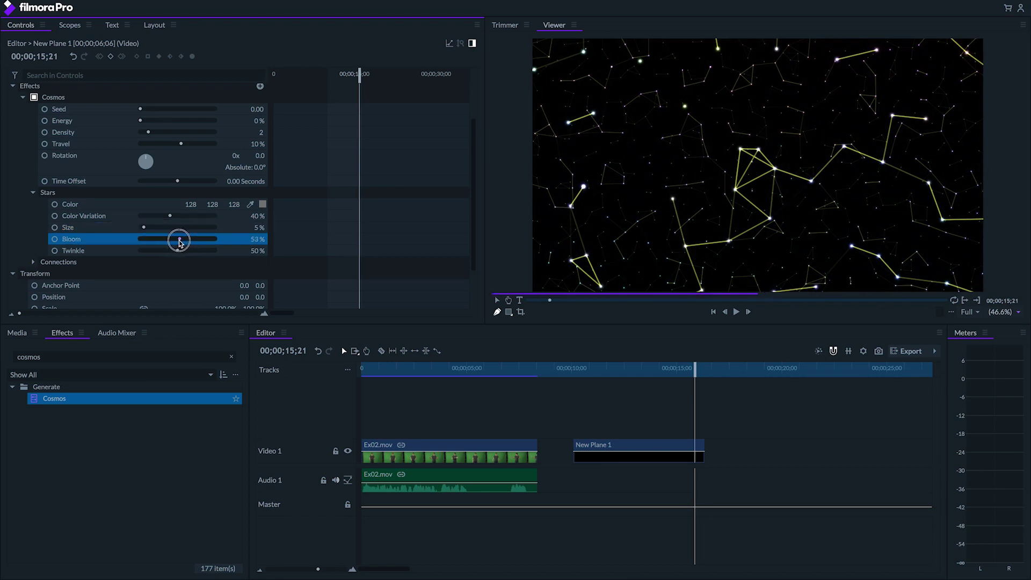
pyautogui.scroll(-1, 303, 240)
# Set constellation Connections Amount to 0% and preview the adjusted starfield
pyautogui.click(33, 228)
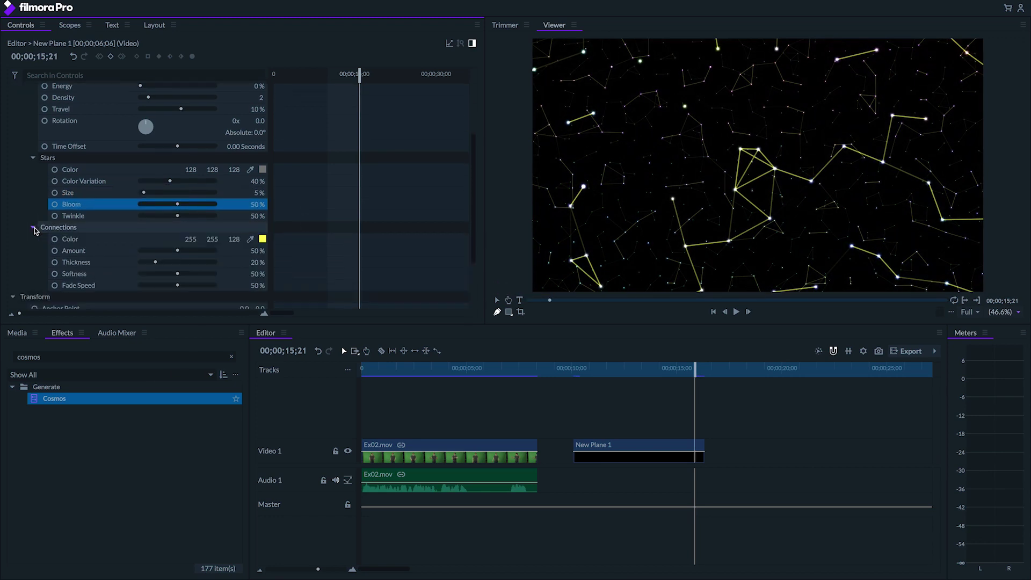
pyautogui.moveTo(178, 253); pyautogui.dragTo(123, 253)
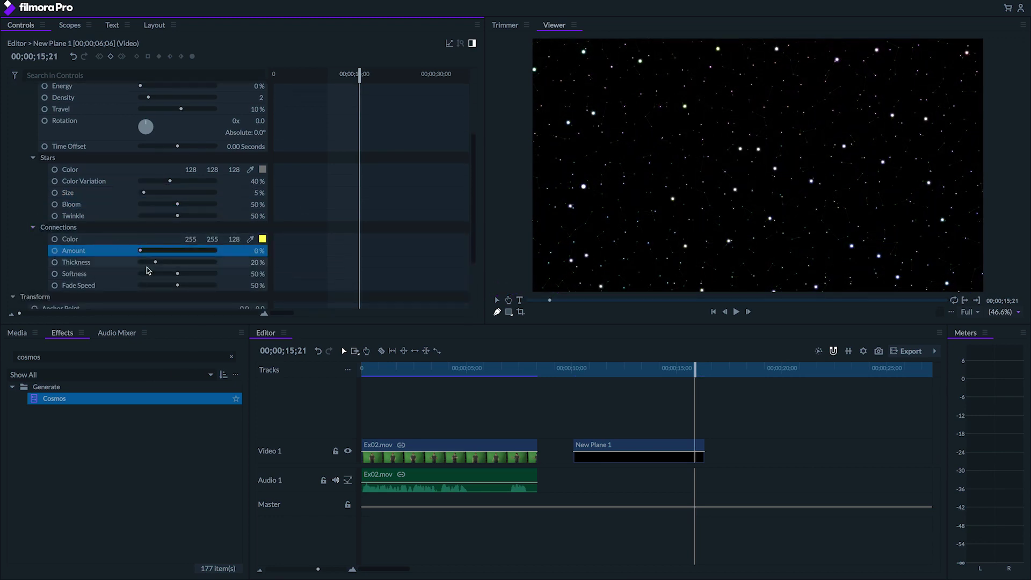
pyautogui.click(559, 419)
pyautogui.press('space')
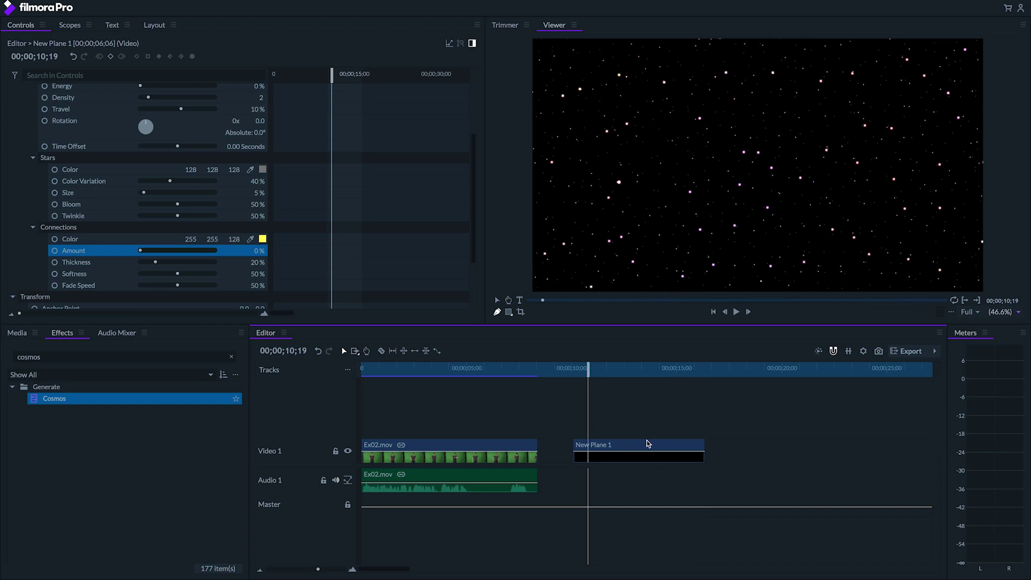
# Move Ex02.mov onto a new Video 2 track above New Plane 1 aligned at the start
pyautogui.moveTo(469, 449); pyautogui.dragTo(460, 426)
pyautogui.moveTo(611, 444)
pyautogui.mouseDown()
pyautogui.moveTo(495, 448)
pyautogui.moveTo(534, 449)
pyautogui.mouseUp()
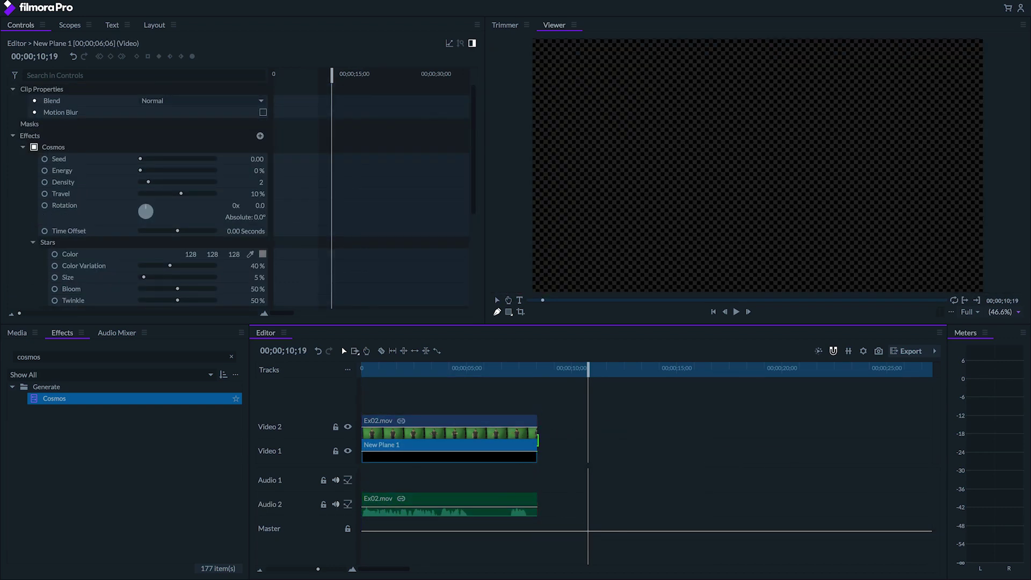
pyautogui.moveTo(595, 370); pyautogui.dragTo(459, 368)
pyautogui.click(445, 421)
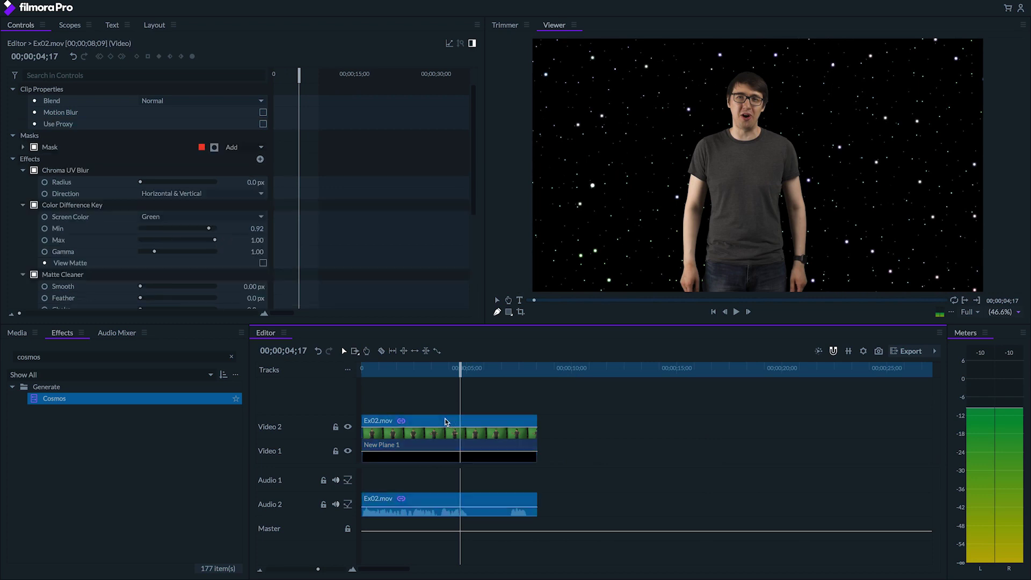
# Collapse the clip's key, matte cleaner and spill removal settings and clear the effects search
pyautogui.click(23, 182)
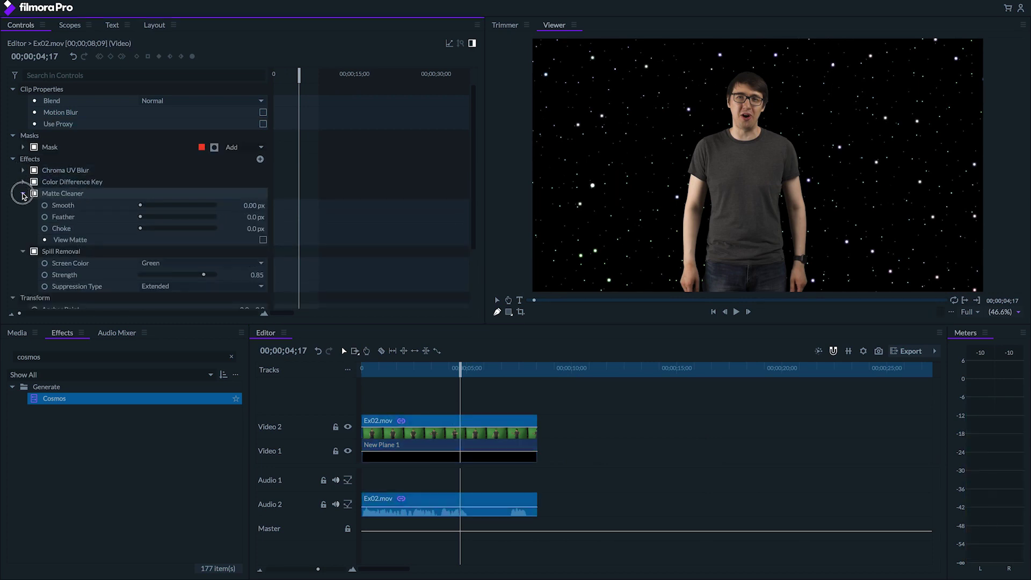
pyautogui.click(24, 194)
pyautogui.click(23, 204)
pyautogui.moveTo(81, 357); pyautogui.dragTo(1, 353)
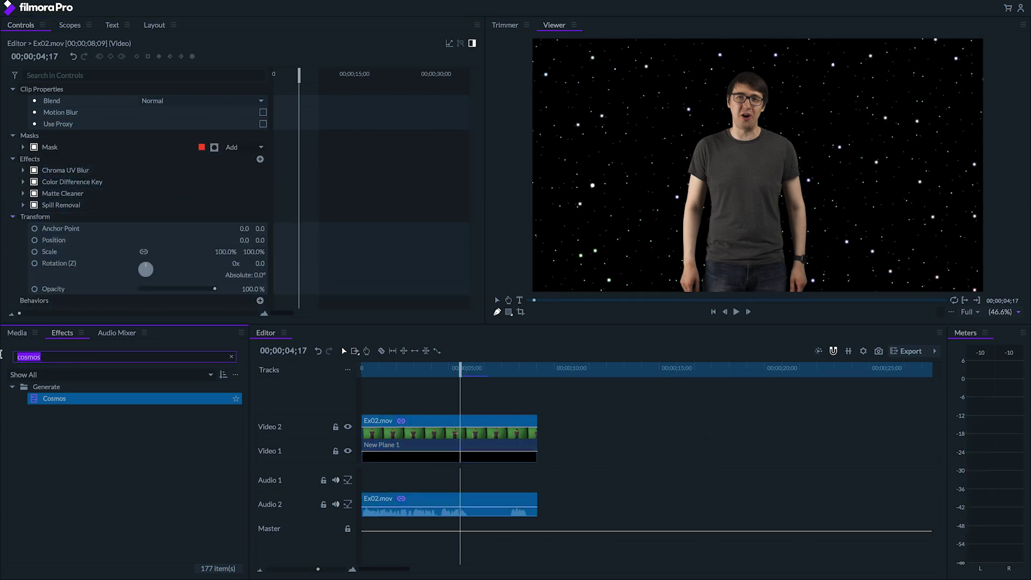
pyautogui.write('curves')
# Apply Curves to Ex02.mov, shift the black point right and pull a midpoint down, then preview
pyautogui.moveTo(50, 398); pyautogui.dragTo(401, 420)
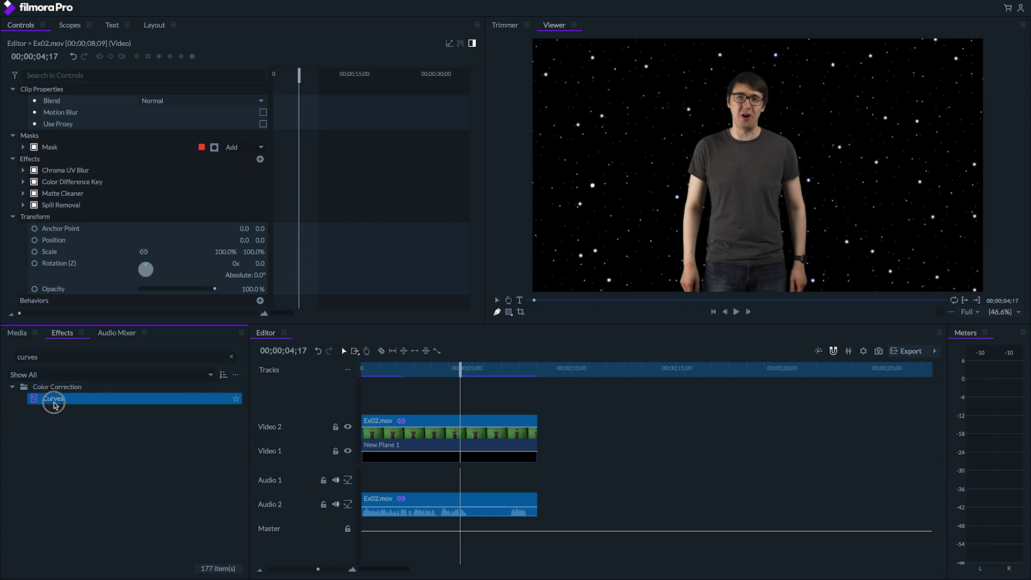
pyautogui.scroll(-3, 323, 230)
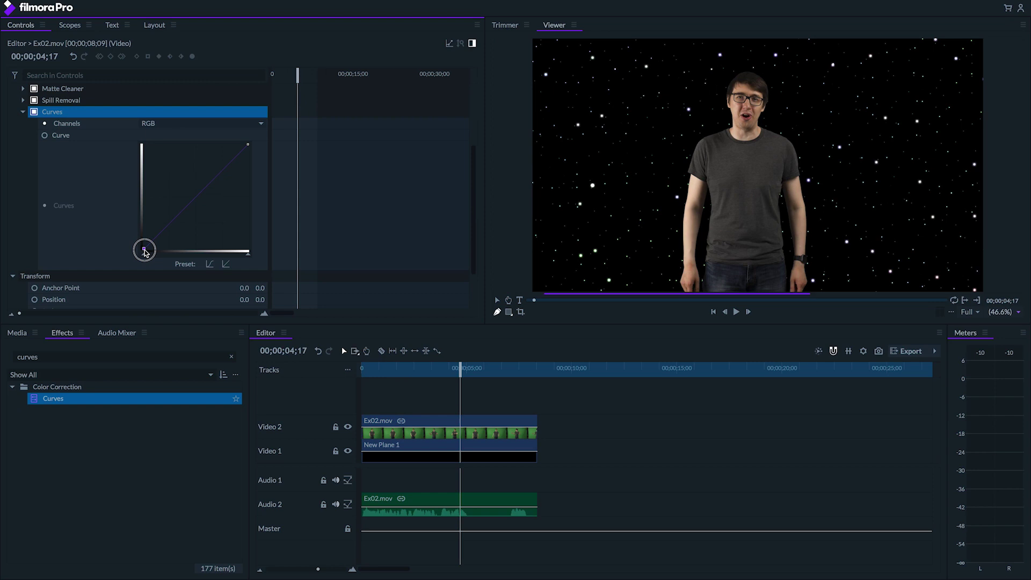
pyautogui.moveTo(145, 251); pyautogui.dragTo(150, 252)
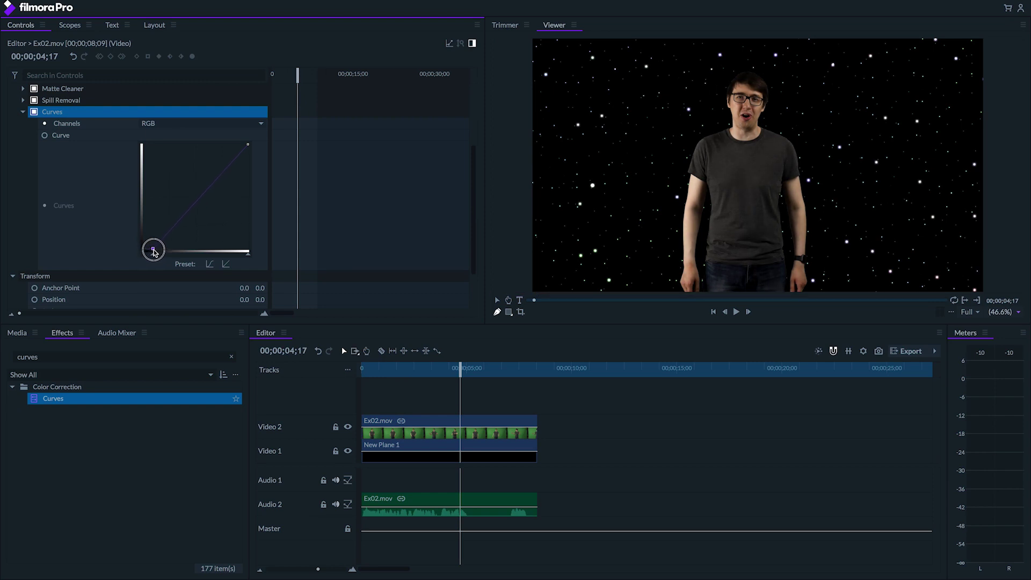
pyautogui.moveTo(153, 251); pyautogui.dragTo(152, 257)
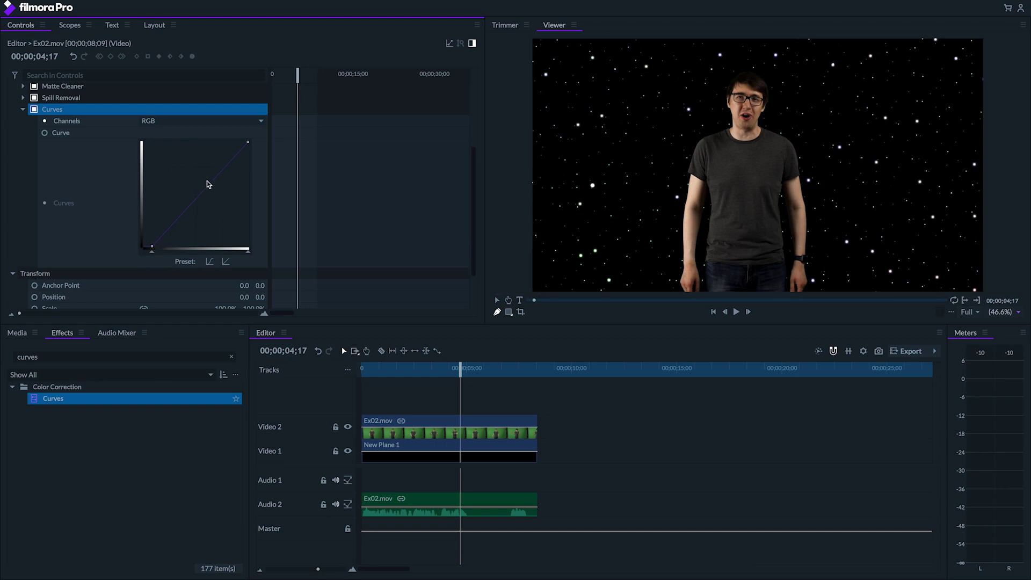
pyautogui.click(201, 196)
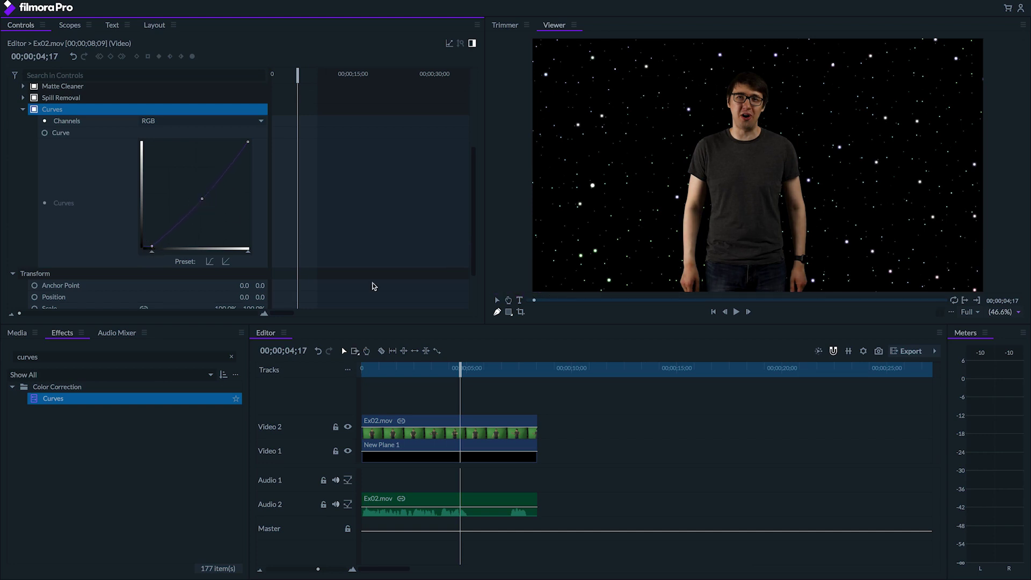
pyautogui.press('space')
pyautogui.click(369, 369)
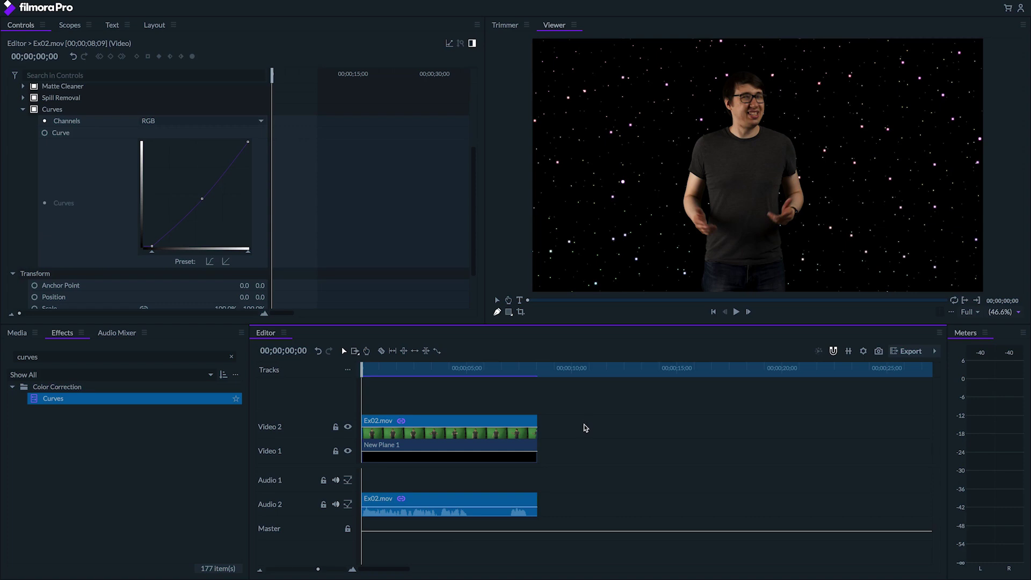
# Enable Position, Scale and Rotation (Z) keyframing on Ex02.mov at frame 0
pyautogui.click(24, 110)
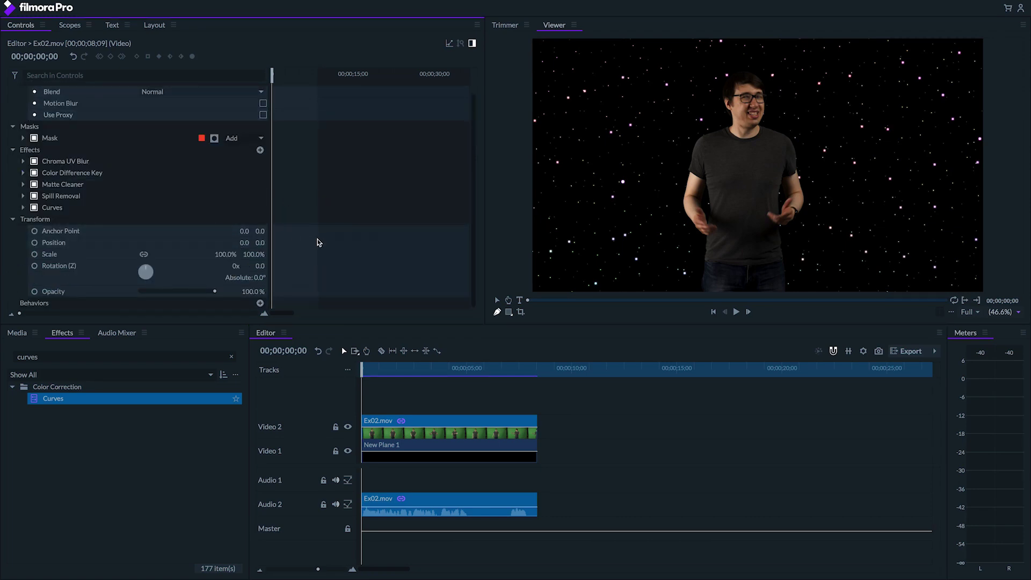
pyautogui.click(323, 256)
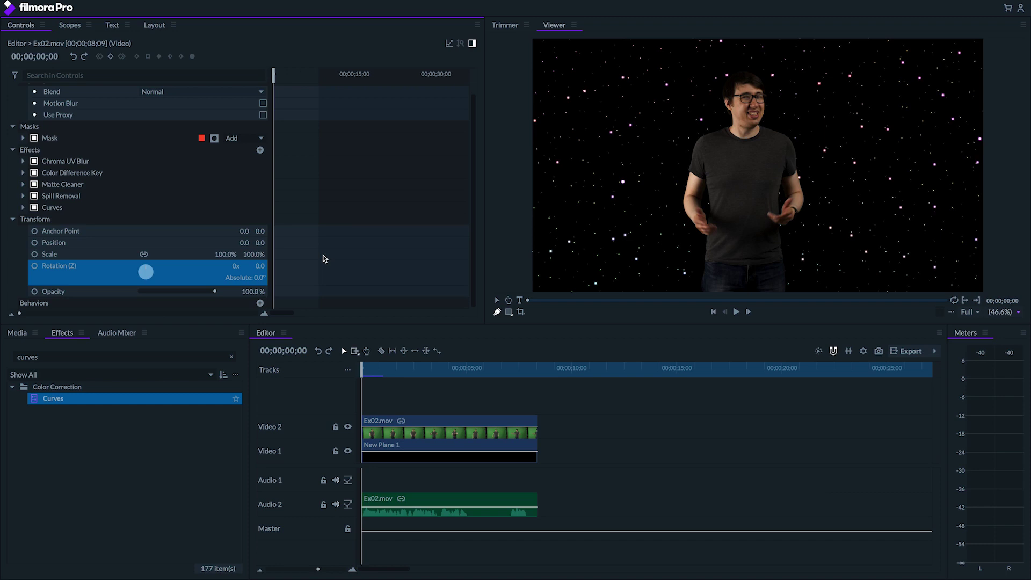
pyautogui.click(34, 242)
pyautogui.click(34, 254)
# Add matching keyframes at 08;08 near the clip's end and return to the first frame
pyautogui.moveTo(270, 75); pyautogui.dragTo(317, 75)
pyautogui.click(266, 315)
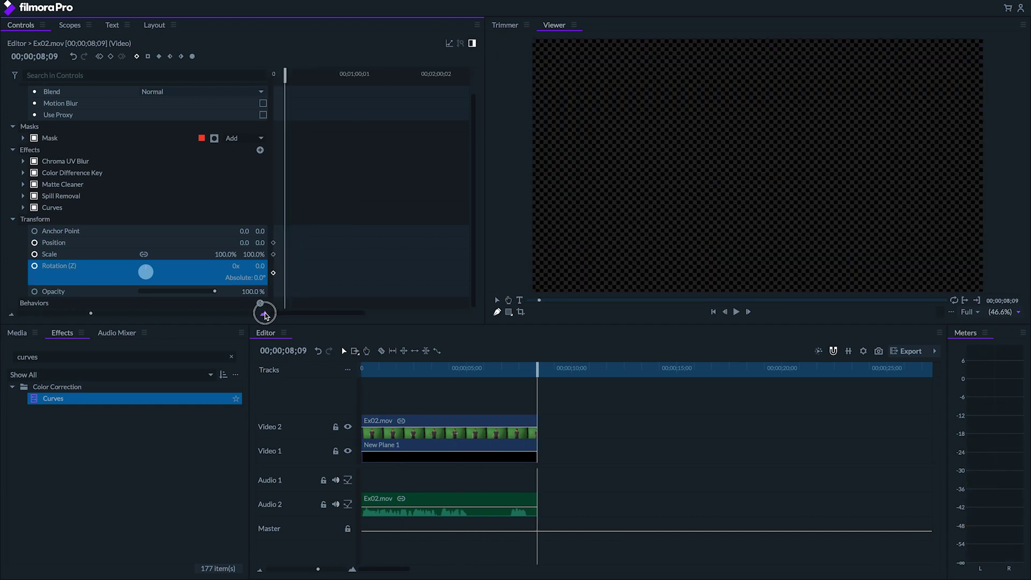
pyautogui.click(413, 73)
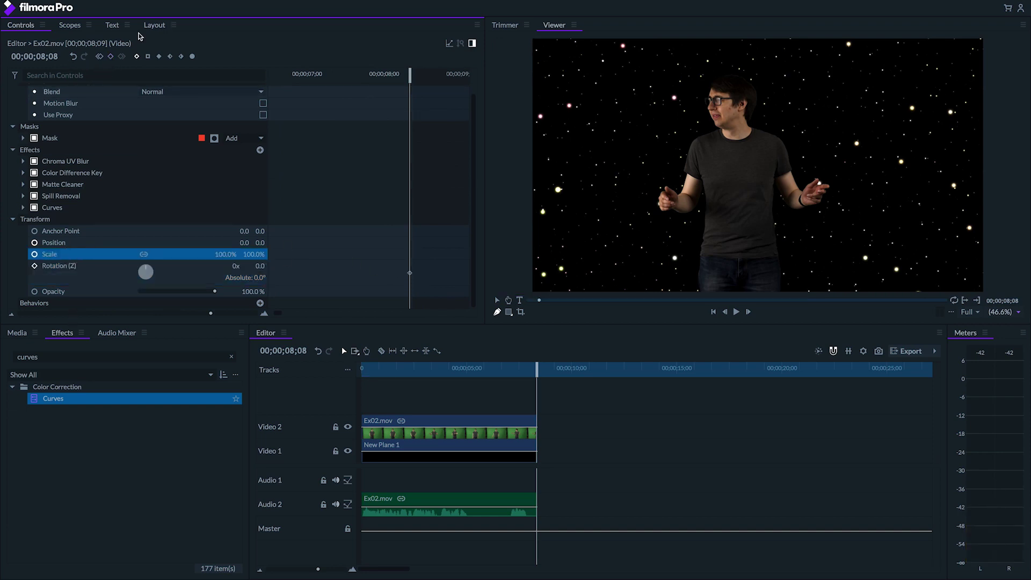
pyautogui.click(94, 243)
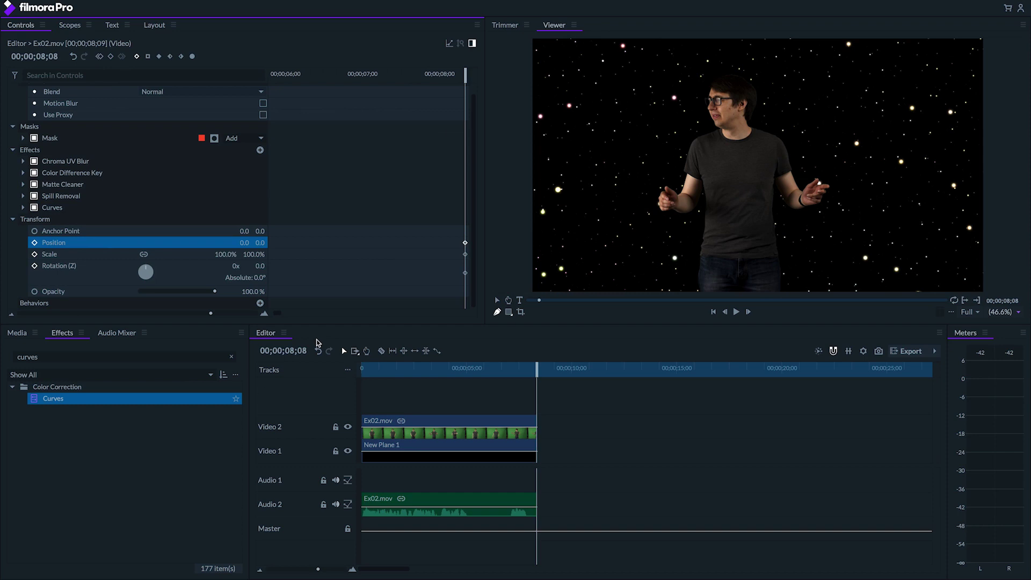
pyautogui.click(12, 316)
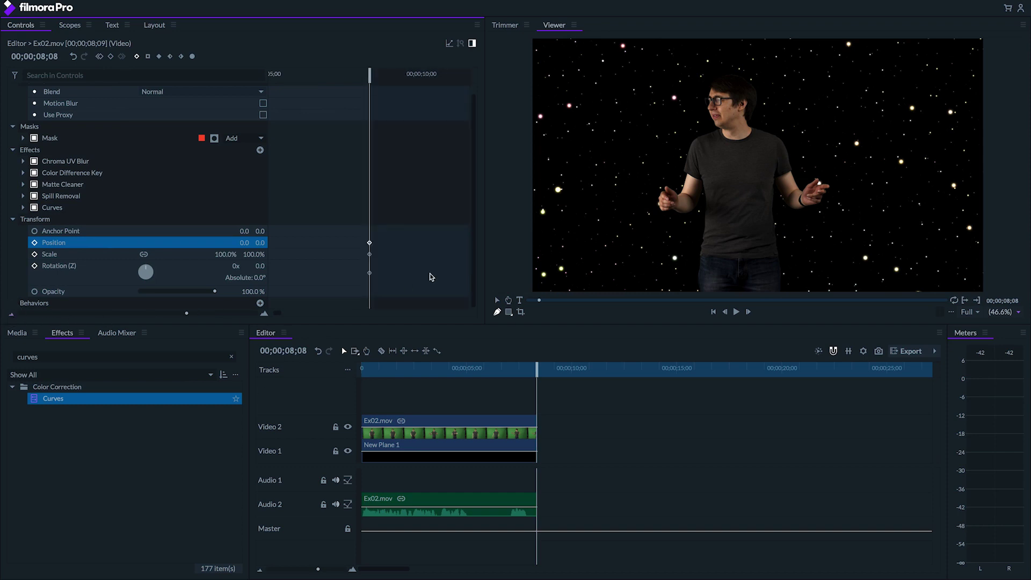
pyautogui.click(12, 316)
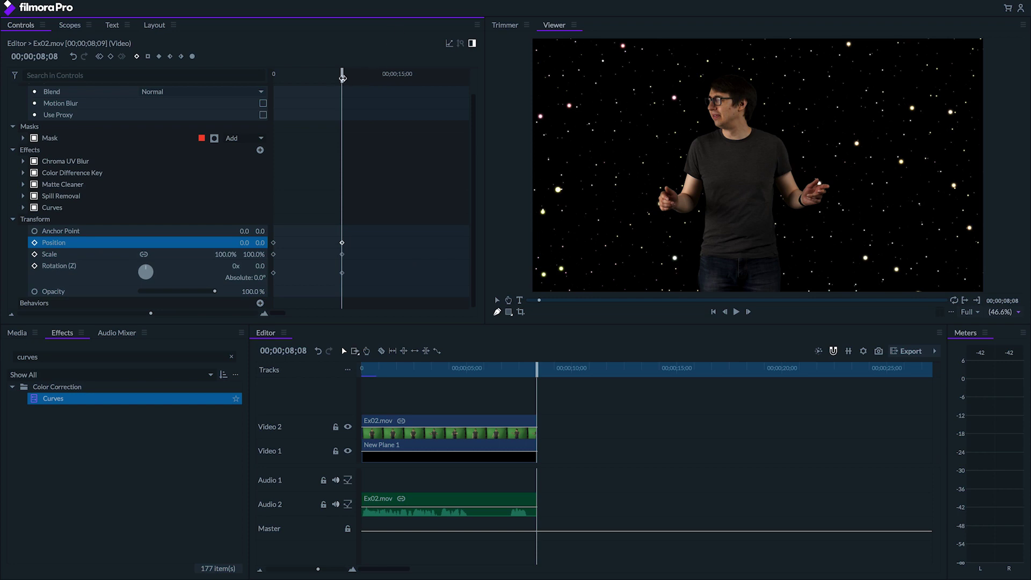
pyautogui.moveTo(343, 76); pyautogui.dragTo(274, 76)
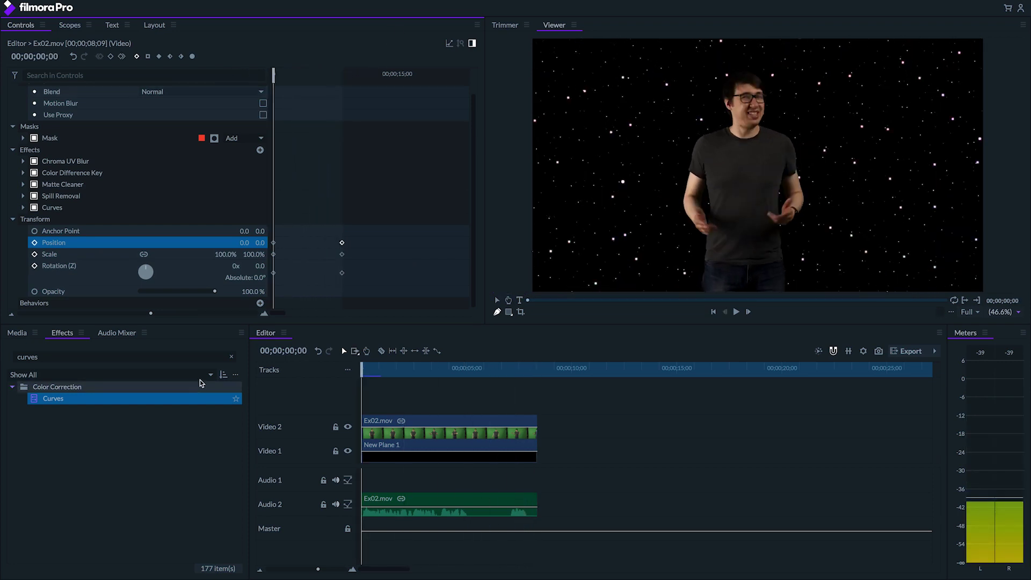
# Scale the man to 155% at frame 0 and 78% at 08;08, then play the floating animation
pyautogui.moveTo(254, 254)
pyautogui.mouseDown()
pyautogui.moveTo(268, 250)
pyautogui.moveTo(280, 277)
pyautogui.moveTo(193, 243)
pyautogui.mouseUp()
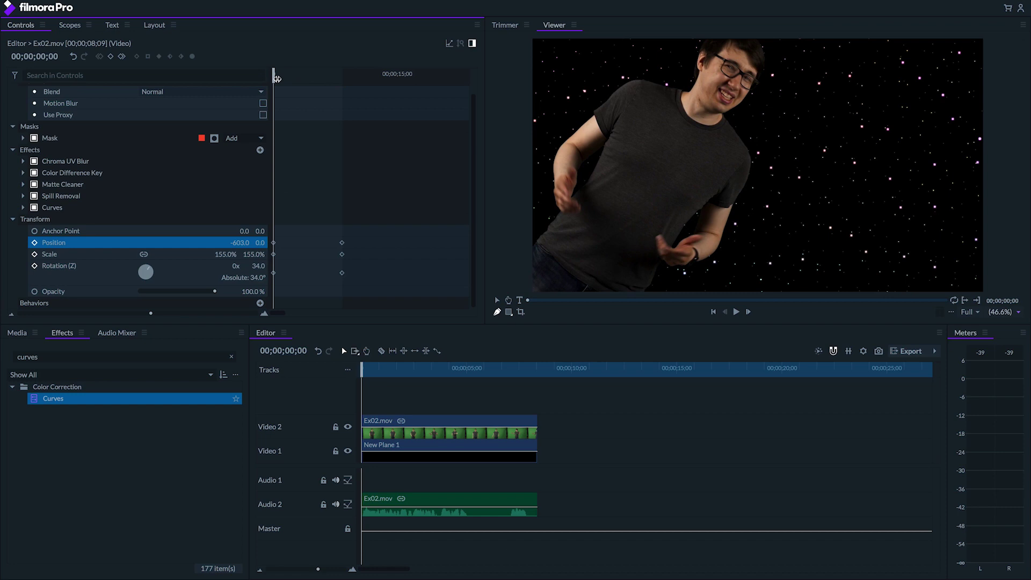
pyautogui.moveTo(276, 77); pyautogui.dragTo(341, 78)
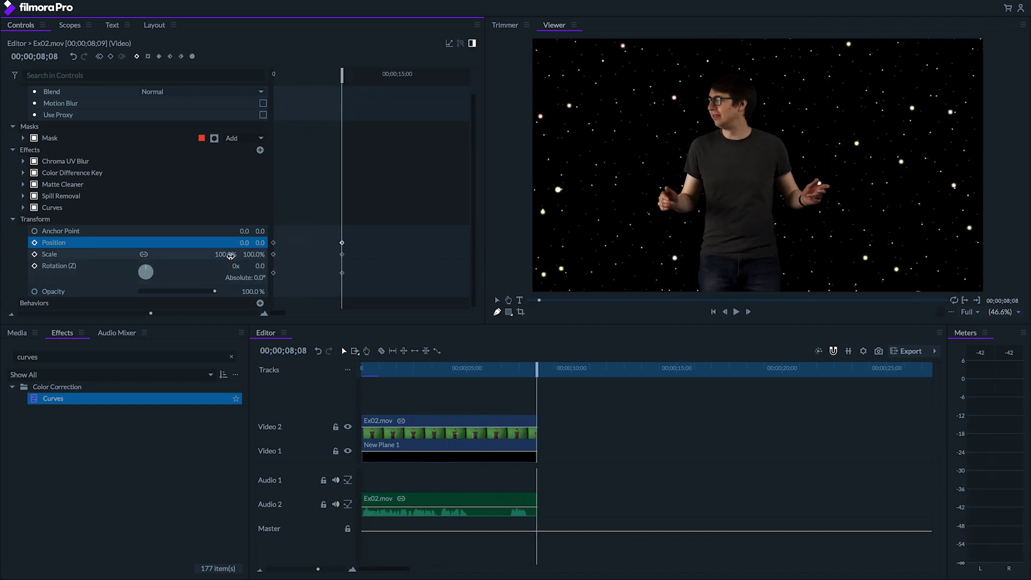
pyautogui.moveTo(231, 255)
pyautogui.mouseDown()
pyautogui.moveTo(251, 266)
pyautogui.moveTo(242, 243)
pyautogui.mouseUp()
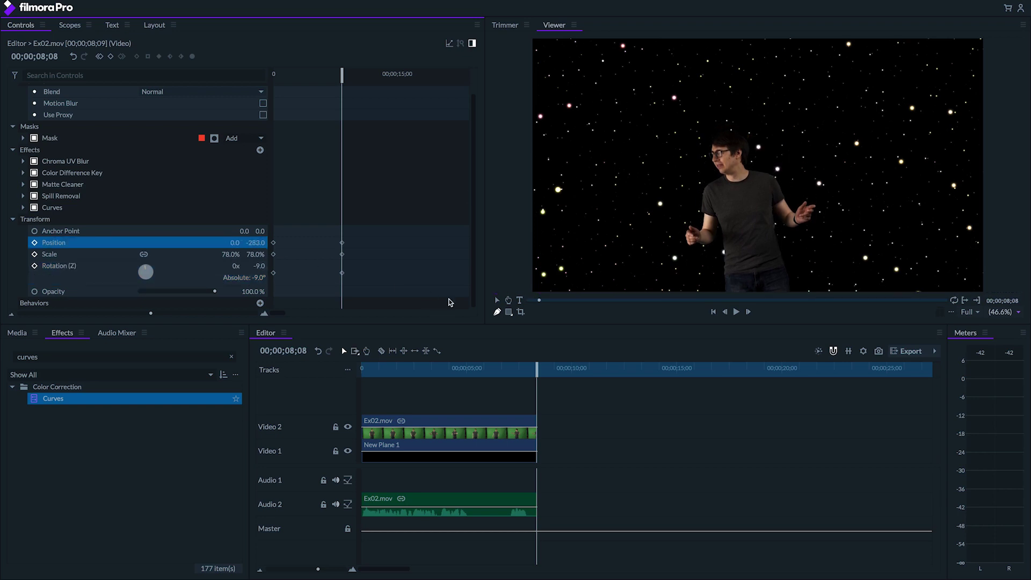
pyautogui.moveTo(538, 369); pyautogui.dragTo(362, 368)
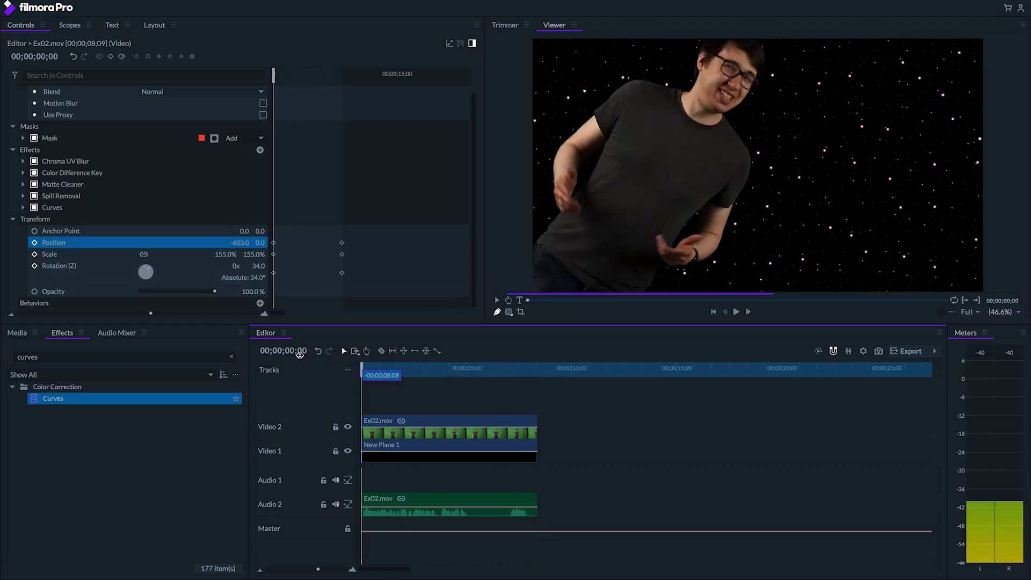
pyautogui.press('space')
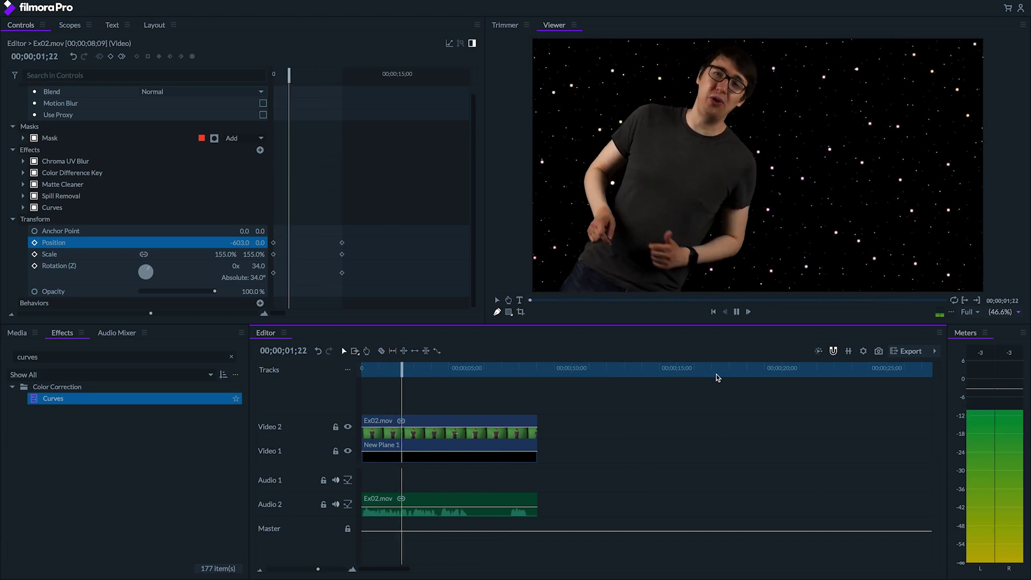